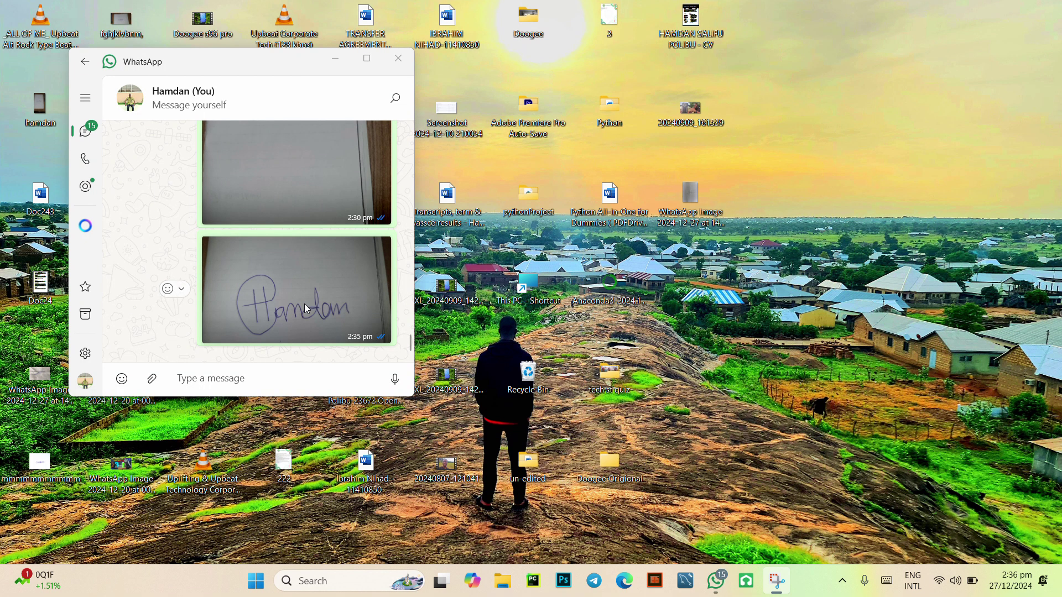
Save the signature photo from the WhatsApp chat to the Desktop as 'hamdan's sig'.
{"action": "right_click", "coordinate": [305, 308]}
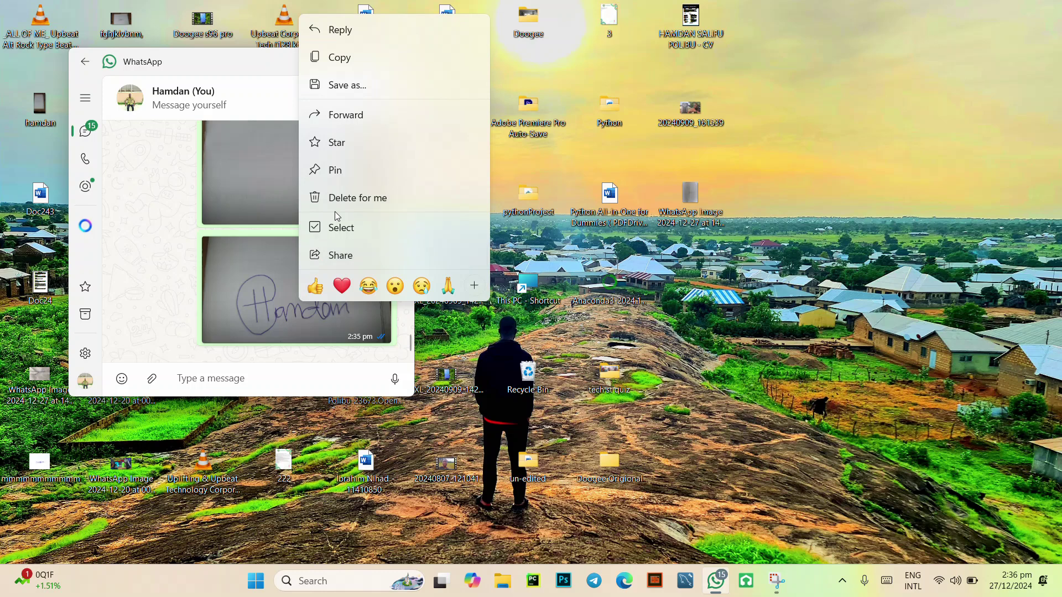
{"action": "left_click", "coordinate": [343, 86]}
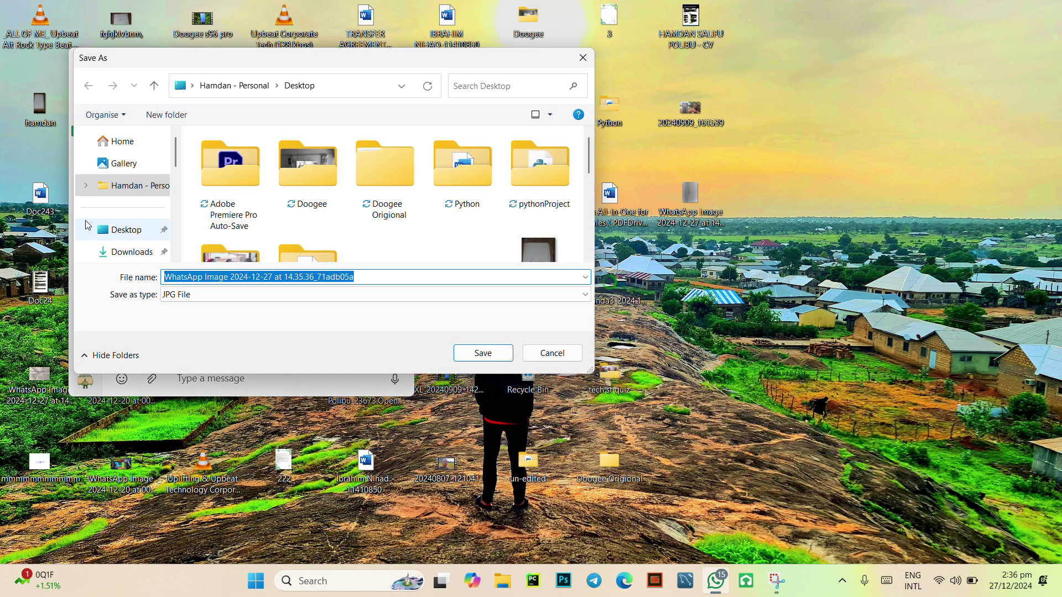
{"action": "left_click", "coordinate": [151, 231]}
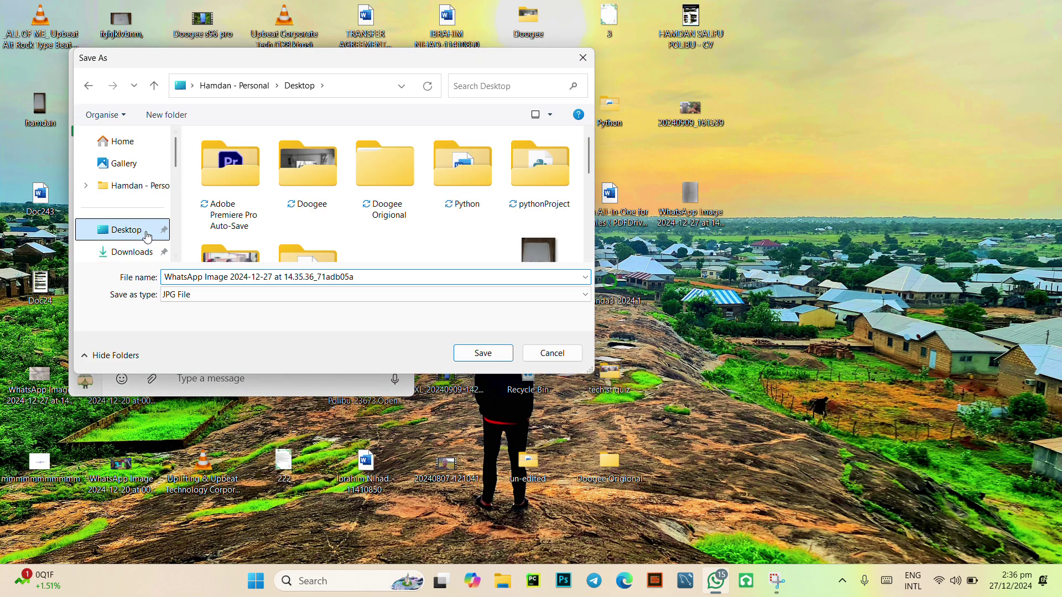
{"action": "left_click", "coordinate": [375, 278]}
{"action": "type", "text": "ha"}
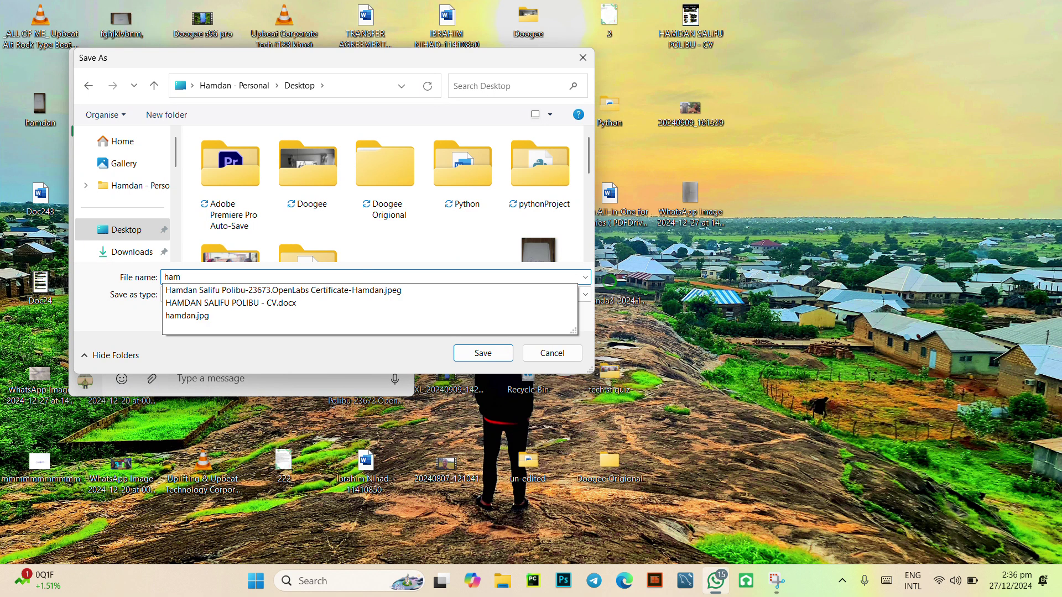
{"action": "type", "text": "n"}
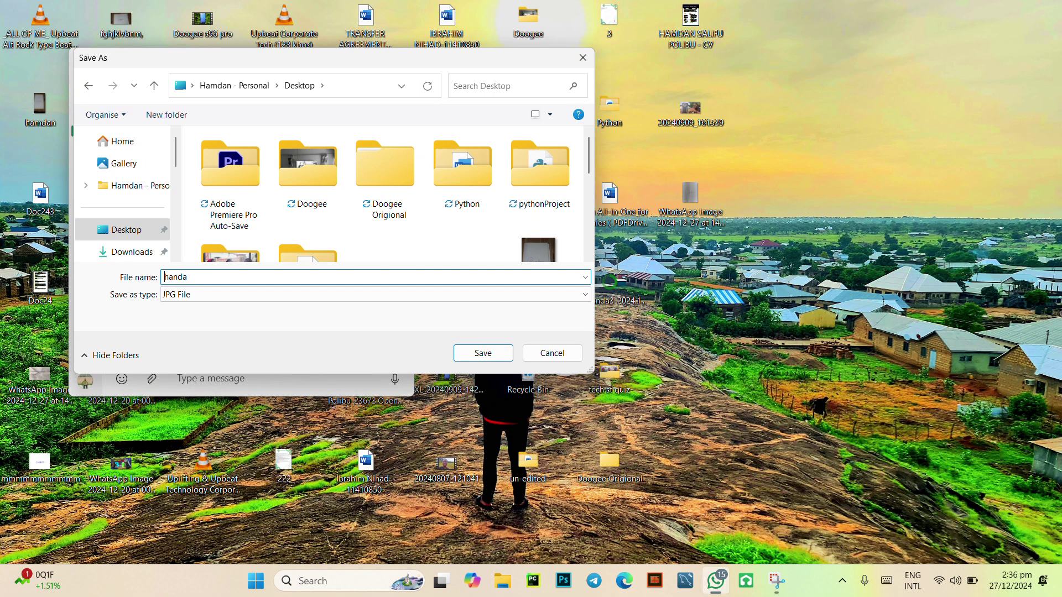
{"action": "key", "text": "BackSpace"}
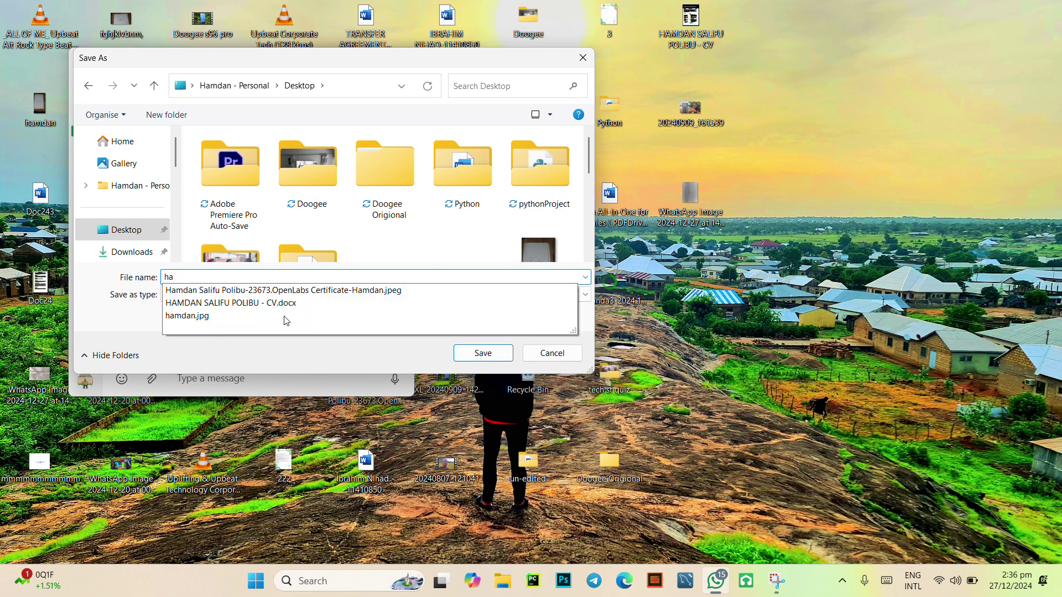
{"action": "type", "text": "mdan"}
{"action": "type", "text": "'s sig"}
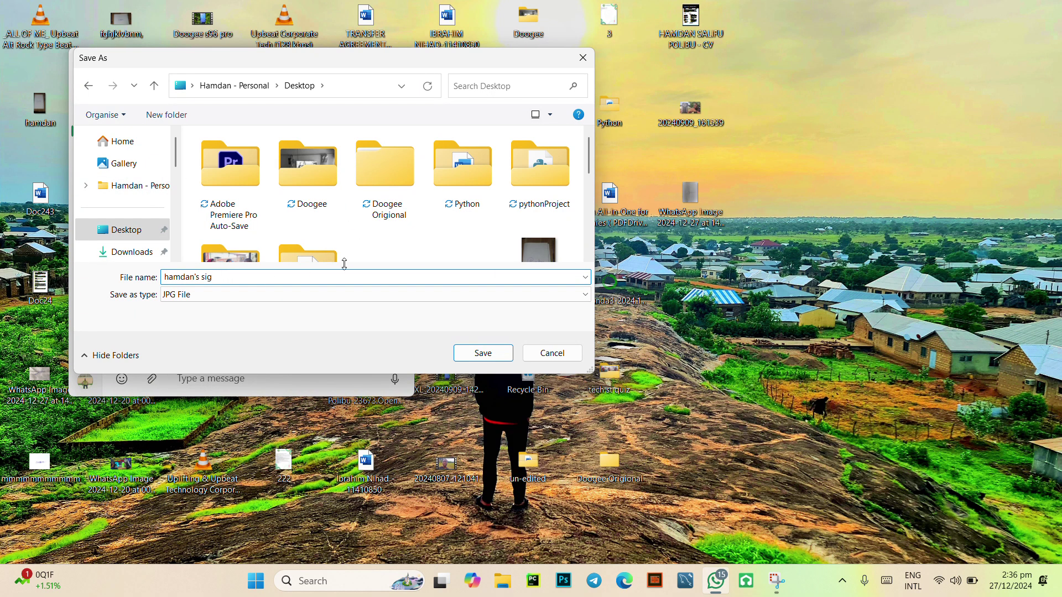
{"action": "left_click", "coordinate": [137, 238]}
{"action": "left_click", "coordinate": [480, 352]}
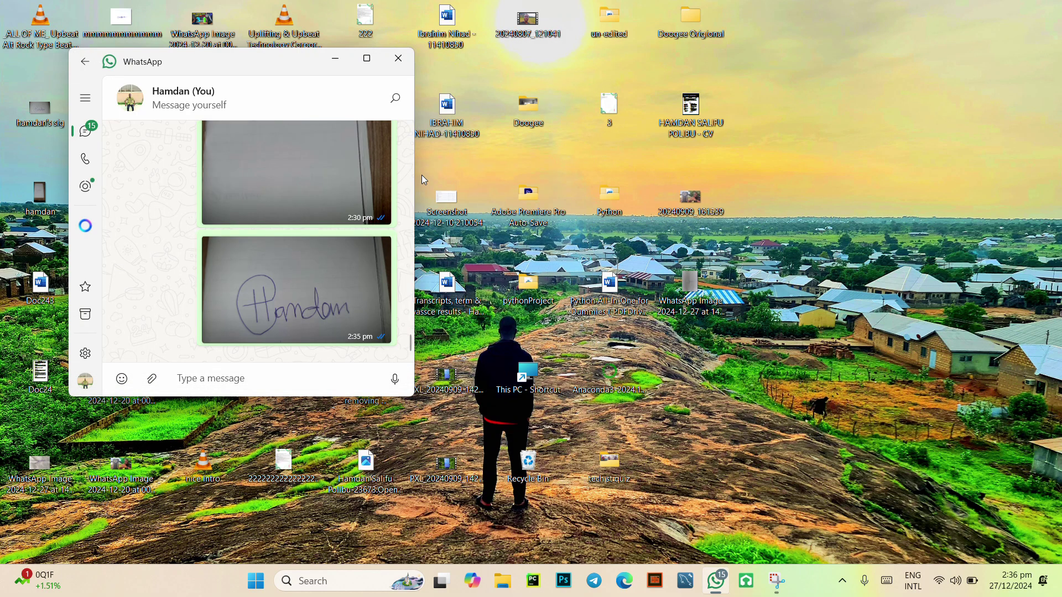
Move WhatsApp aside, open hamdan's sig from the Desktop and start editing it in Photos.
{"action": "left_click_drag", "start_coordinate": [234, 69], "coordinate": [692, 106]}
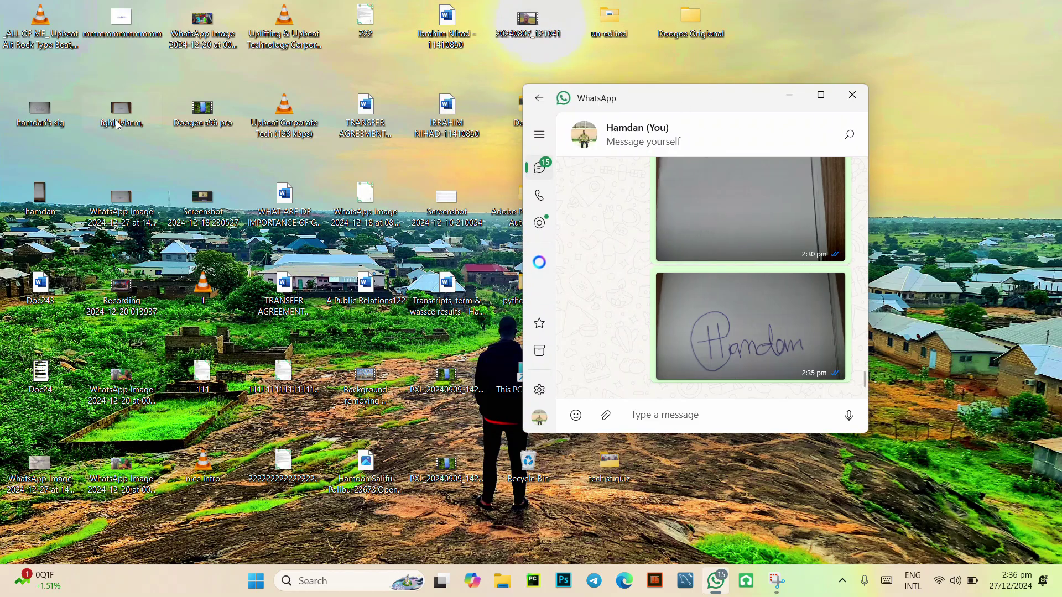
{"action": "double_click", "coordinate": [43, 121]}
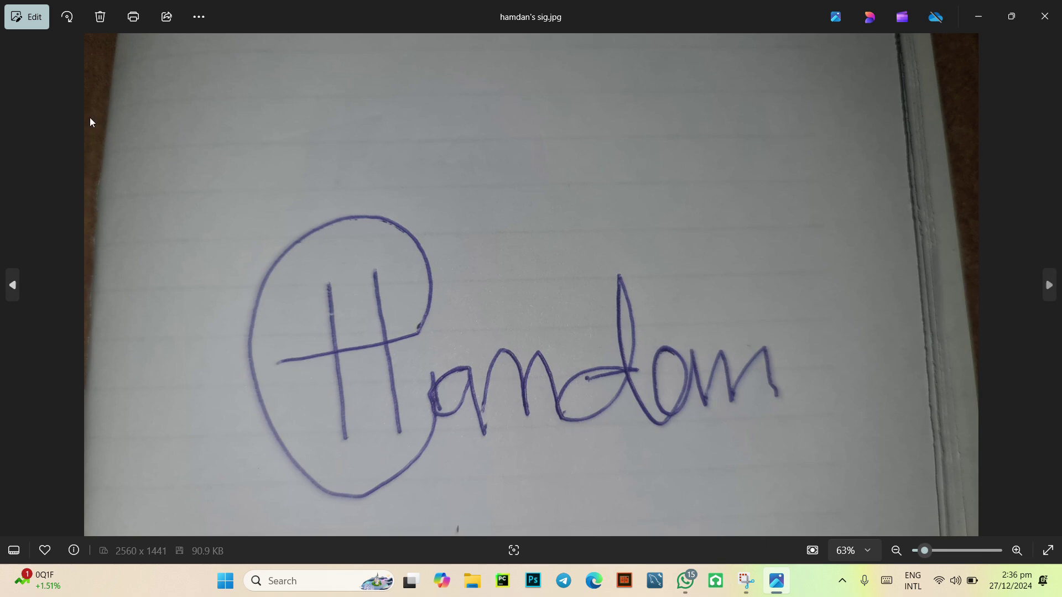
{"action": "left_click", "coordinate": [30, 19]}
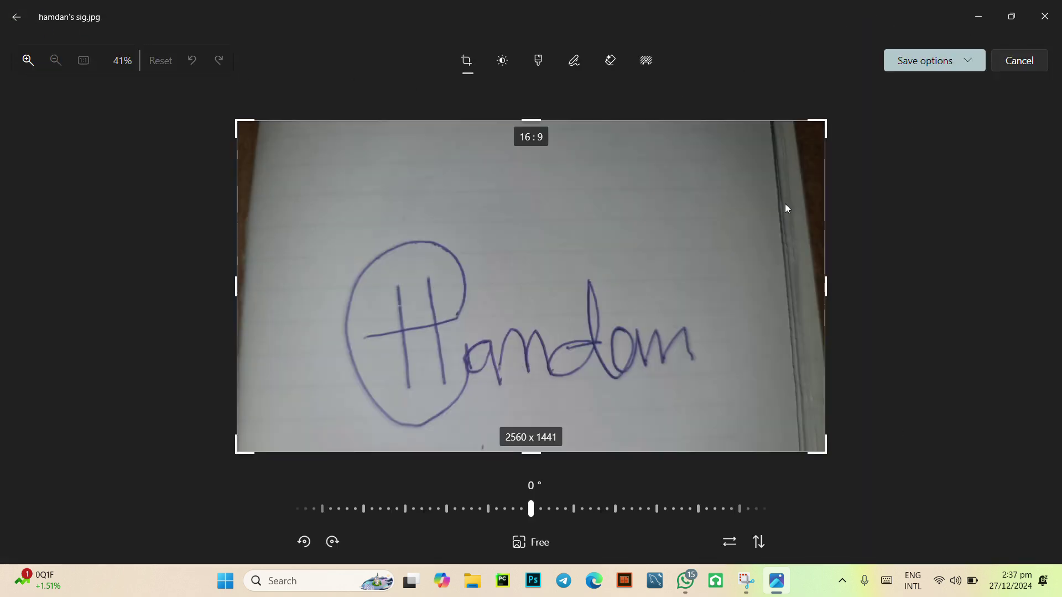
Remove the auto-detected paper background using the Background tool.
{"action": "left_click", "coordinate": [644, 64]}
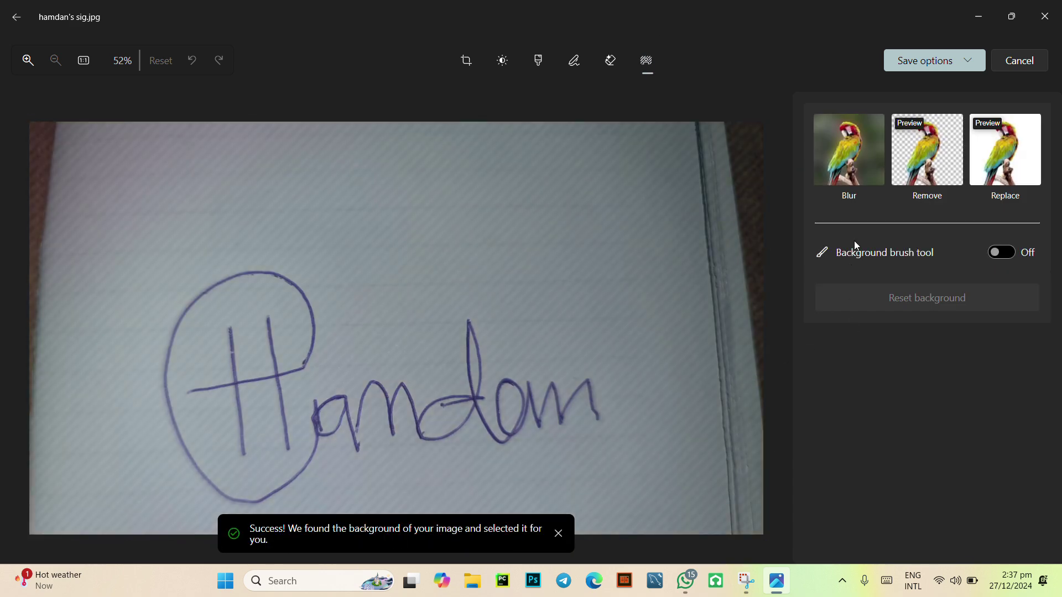
{"action": "left_click", "coordinate": [928, 177]}
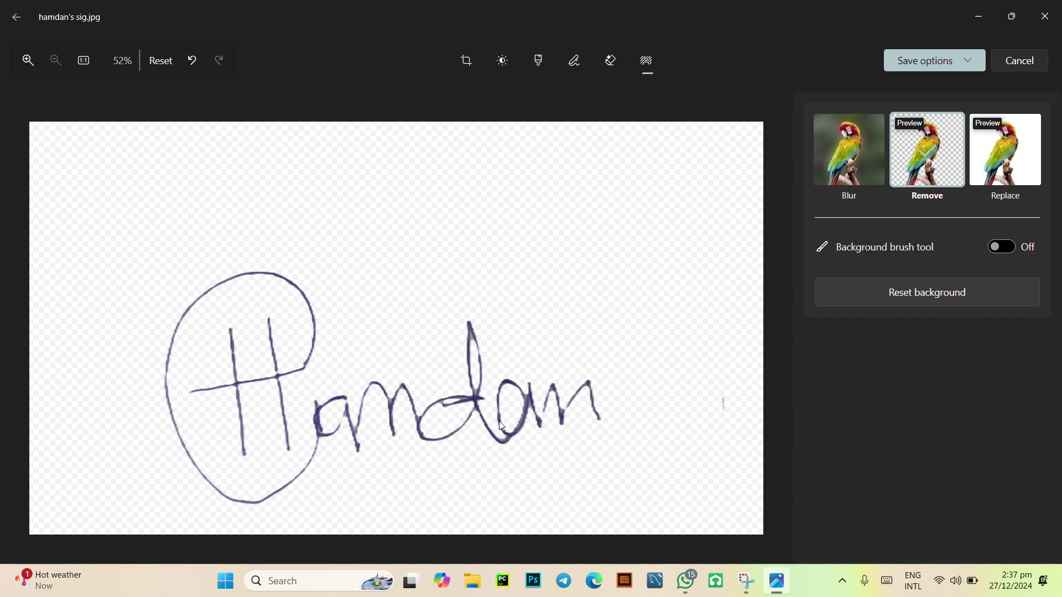
Set brightness to 62, tweak exposure, lower highlights to -53 and raise saturation to 74.
{"action": "left_click", "coordinate": [502, 60]}
{"action": "left_click", "coordinate": [933, 181]}
{"action": "mouse_move", "coordinate": [938, 180]}
{"action": "left_mouse_down"}
{"action": "mouse_move", "coordinate": [1019, 186]}
{"action": "mouse_move", "coordinate": [996, 192]}
{"action": "left_mouse_up"}
{"action": "mouse_move", "coordinate": [914, 232]}
{"action": "left_mouse_down"}
{"action": "mouse_move", "coordinate": [980, 237]}
{"action": "mouse_move", "coordinate": [846, 245]}
{"action": "mouse_move", "coordinate": [963, 251]}
{"action": "mouse_move", "coordinate": [867, 253]}
{"action": "mouse_move", "coordinate": [987, 275]}
{"action": "left_mouse_up"}
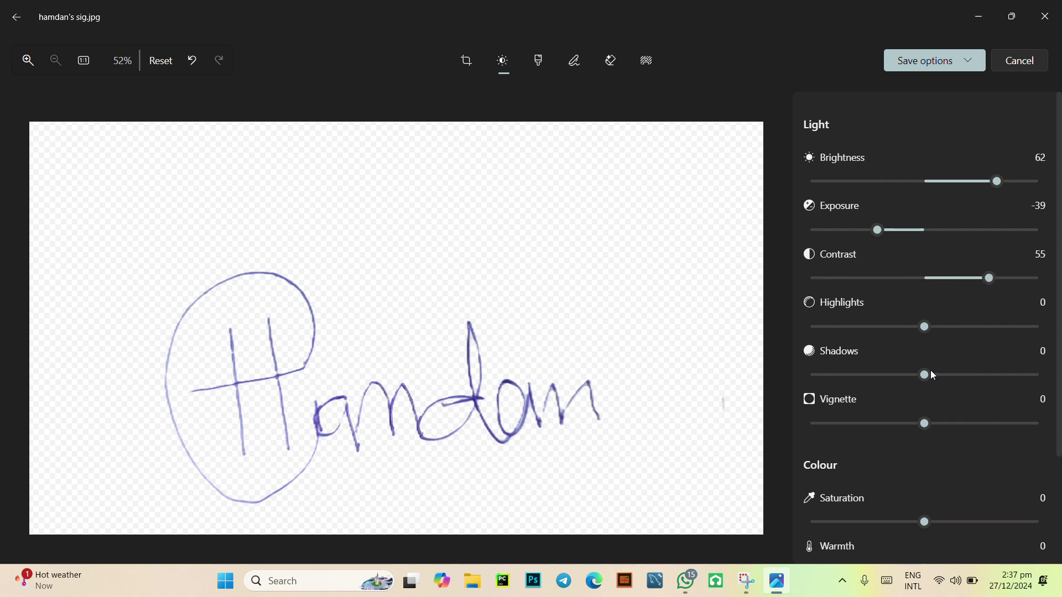
{"action": "mouse_move", "coordinate": [927, 325]}
{"action": "left_mouse_down"}
{"action": "mouse_move", "coordinate": [875, 340]}
{"action": "mouse_move", "coordinate": [970, 339]}
{"action": "mouse_move", "coordinate": [862, 353]}
{"action": "left_mouse_up"}
{"action": "scroll", "coordinate": [936, 359], "scroll_direction": "down", "scroll_amount": 3}
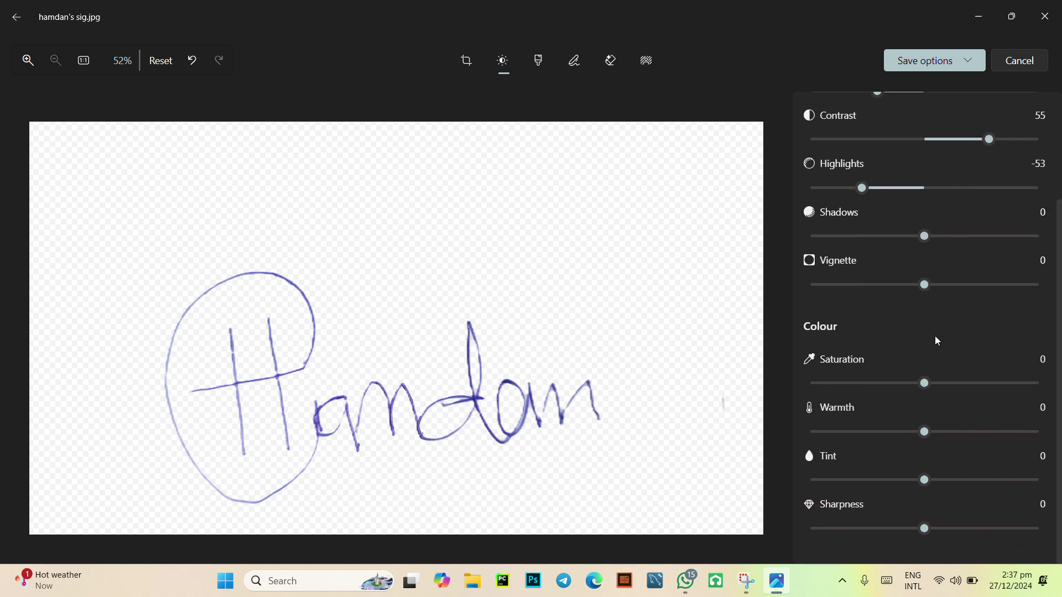
{"action": "left_click_drag", "start_coordinate": [925, 382], "coordinate": [1010, 384]}
Save the edit as a PNG copy, hamdan's sig.png, in Downloads and close Photos.
{"action": "left_click", "coordinate": [969, 61]}
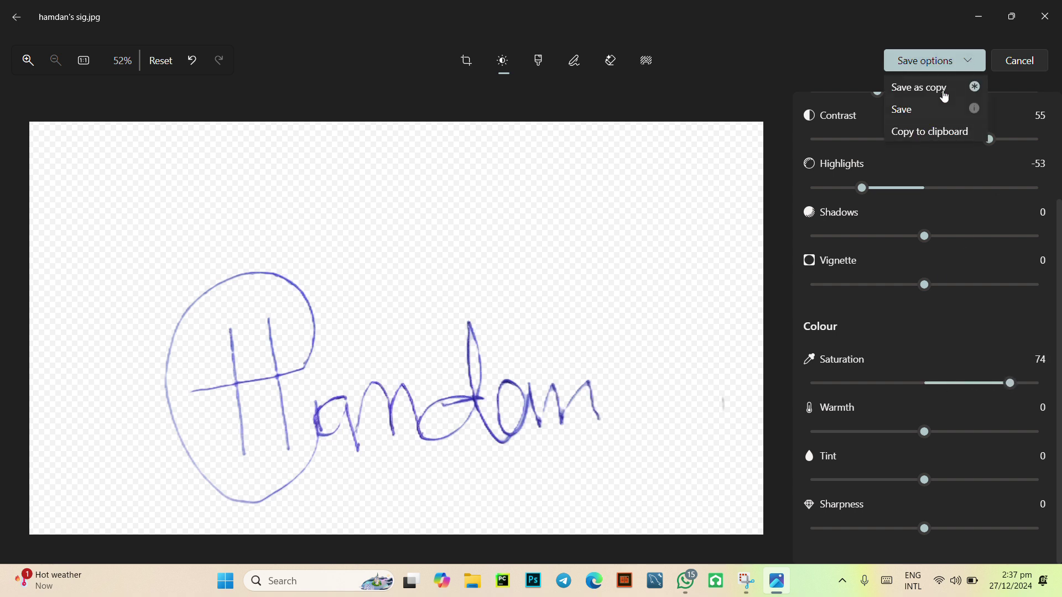
{"action": "left_click", "coordinate": [942, 87]}
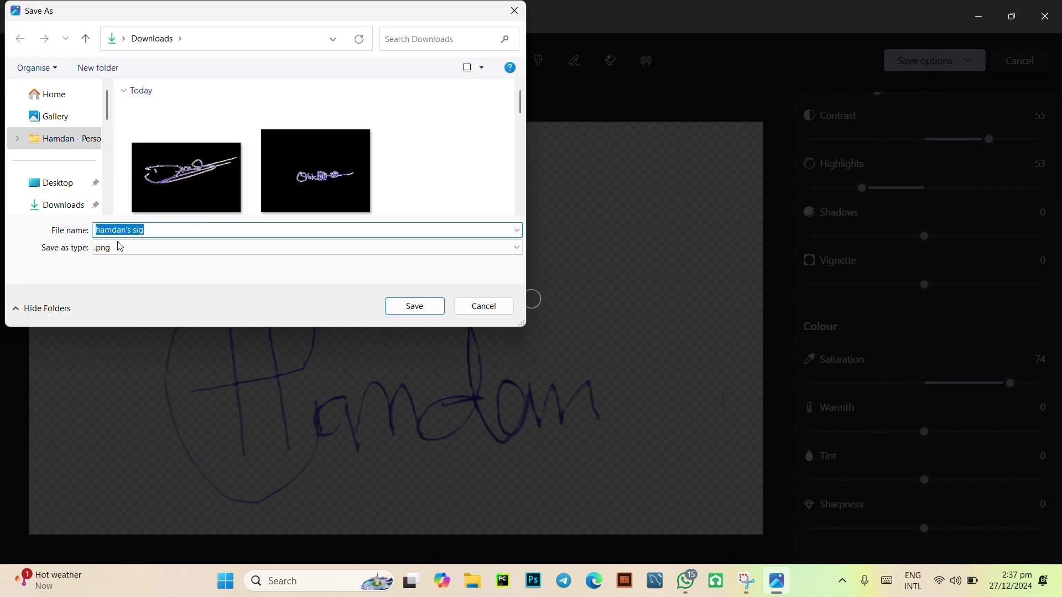
{"action": "left_click", "coordinate": [142, 248]}
{"action": "left_click", "coordinate": [67, 276]}
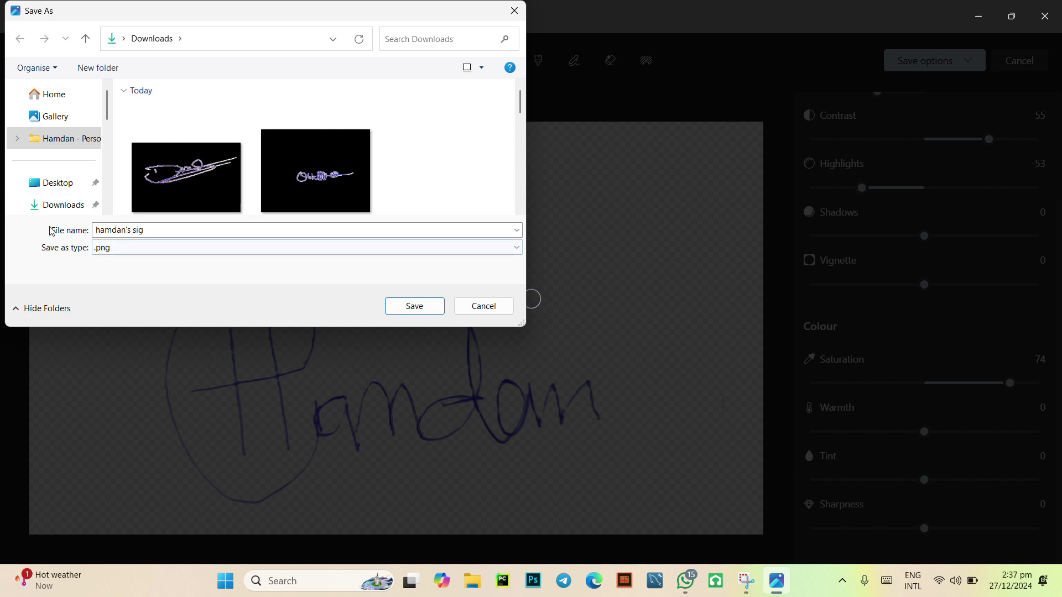
{"action": "left_click", "coordinate": [65, 207]}
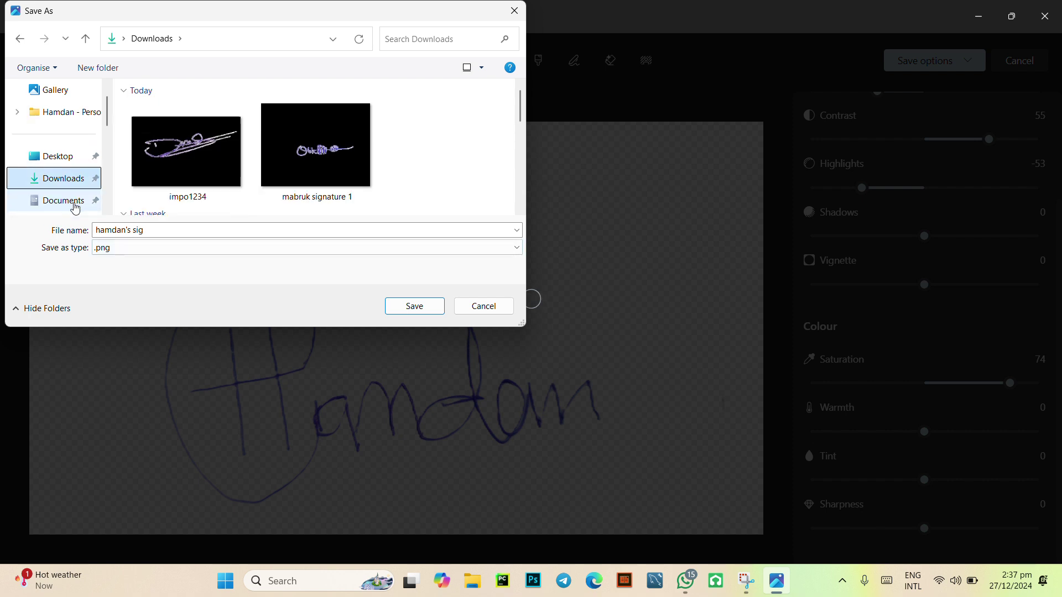
{"action": "left_click", "coordinate": [414, 308]}
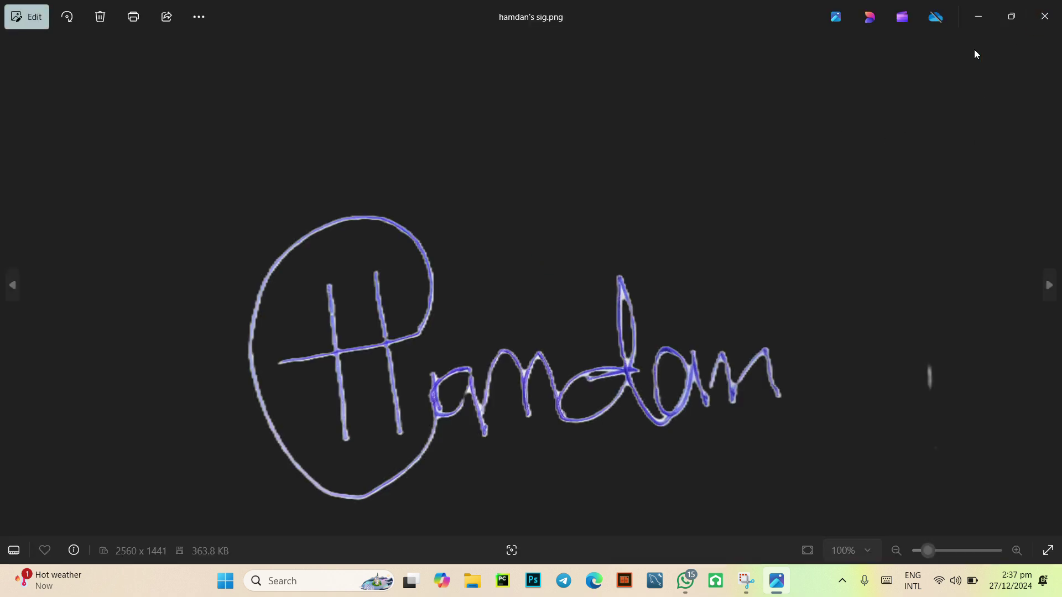
{"action": "left_click", "coordinate": [1044, 15]}
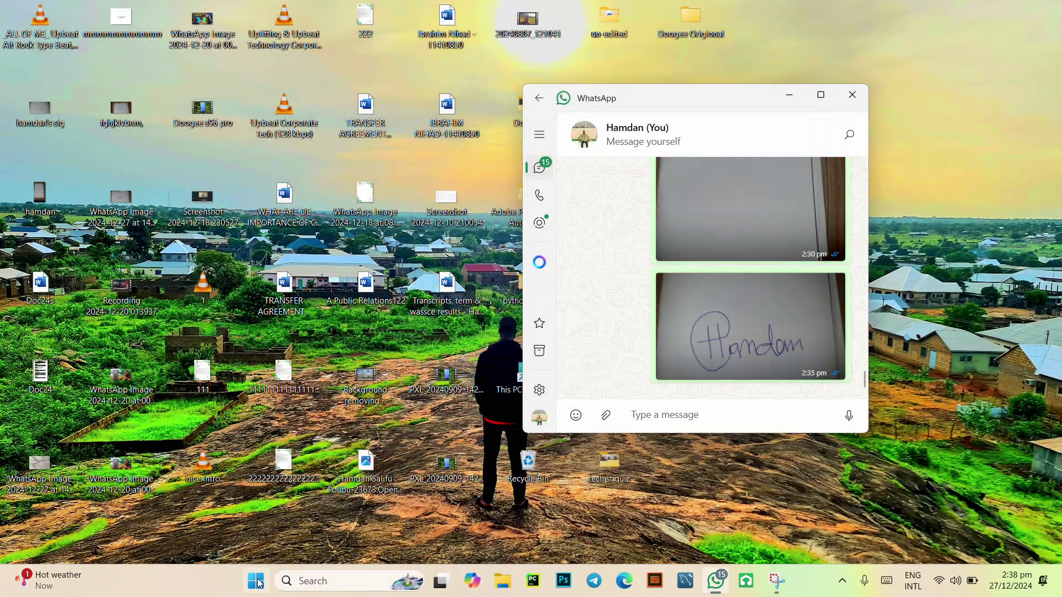
Launch Microsoft Word by searching 'word' in the Start menu.
{"action": "left_click", "coordinate": [256, 582]}
{"action": "left_click", "coordinate": [268, 585]}
{"action": "type", "text": "word"}
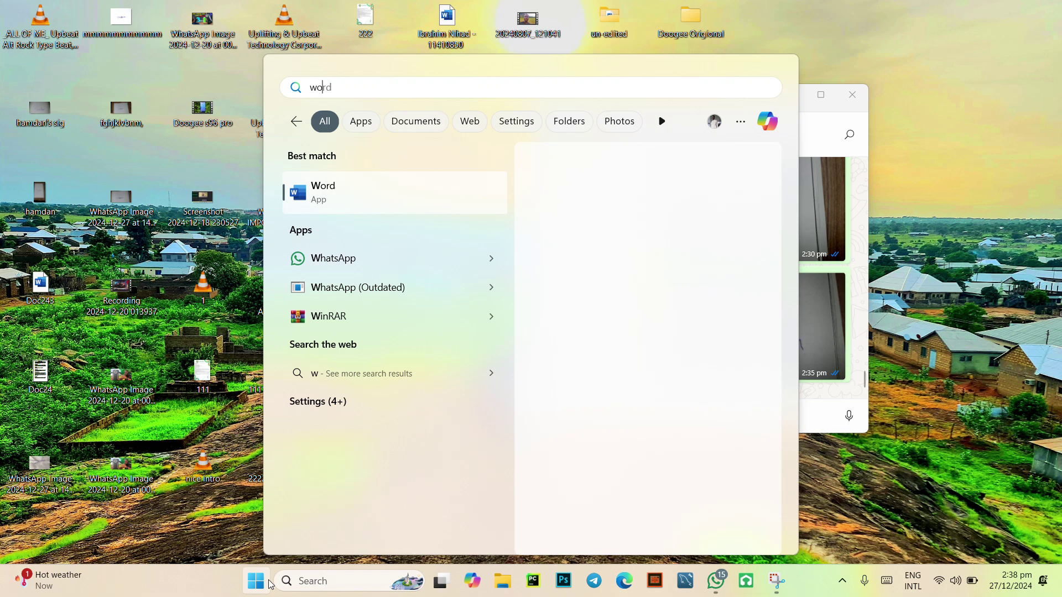
{"action": "key", "text": "Return"}
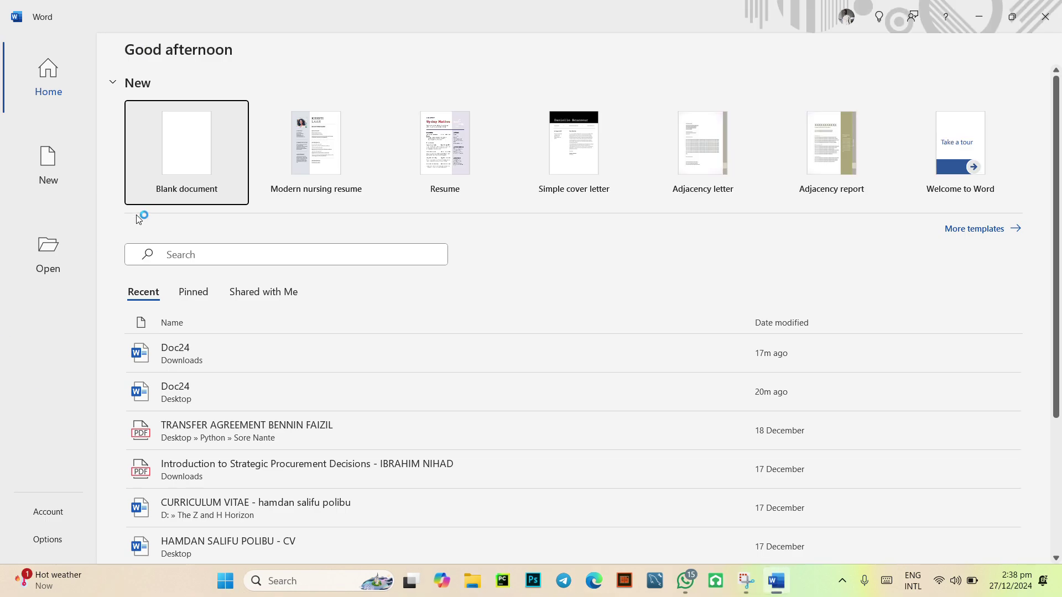
Create a new blank Word document.
{"action": "left_click", "coordinate": [176, 151]}
{"action": "type", "text": "Sig"}
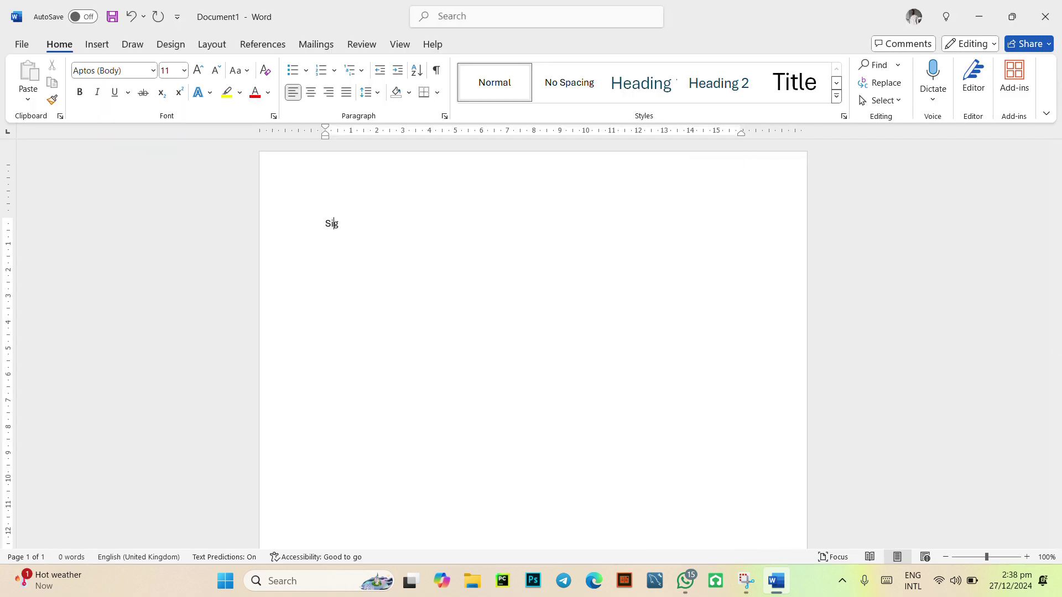
{"action": "type", "text": "nat"}
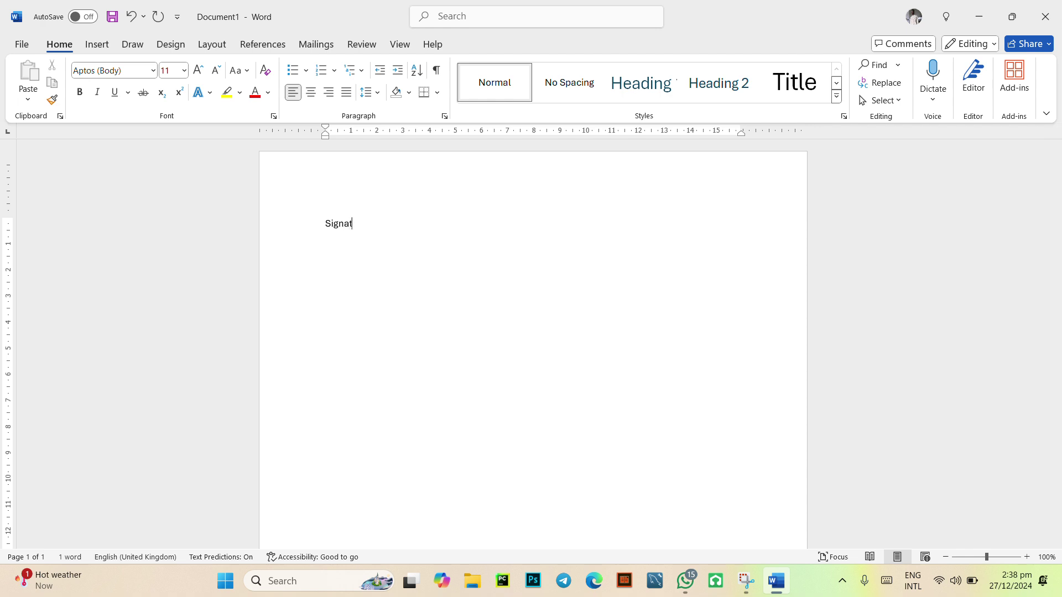
{"action": "type", "text": "ure "}
{"action": "type", "text": "..."}
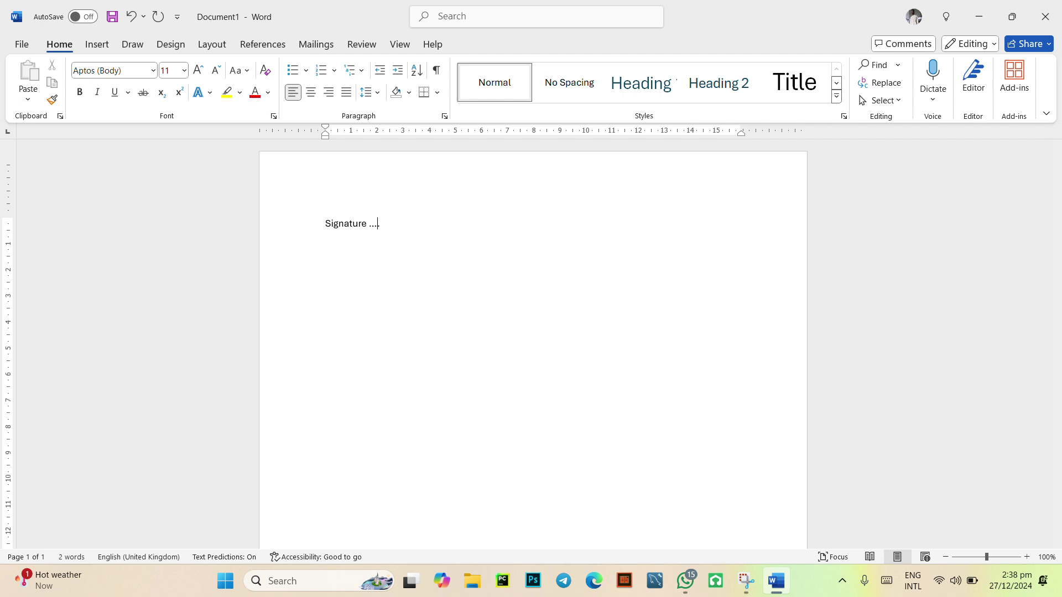
{"action": "type", "text": "................................................"}
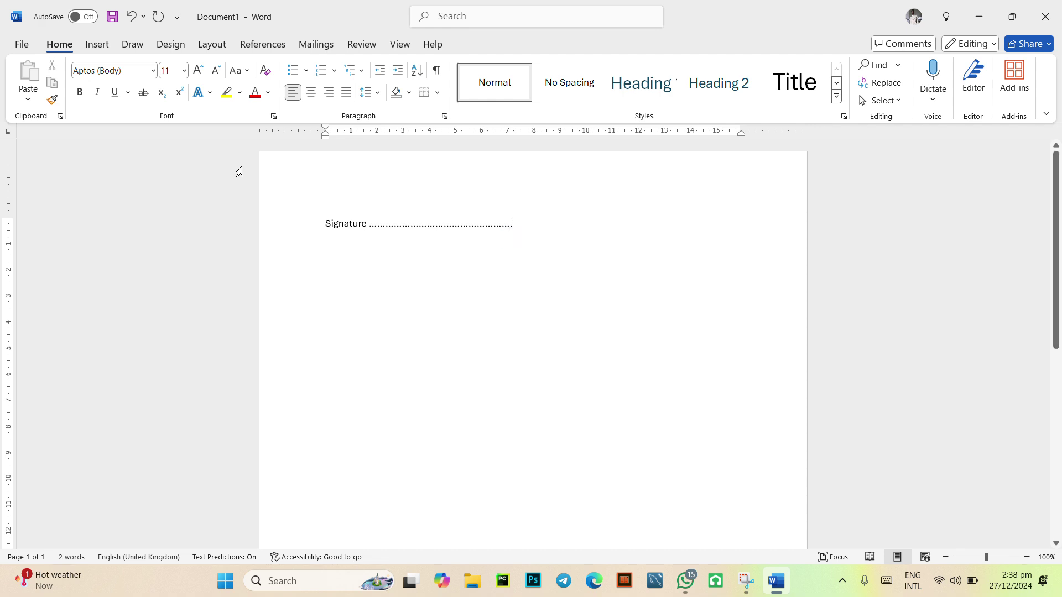
Insert the transparent signature image from the Downloads folder into the document.
{"action": "left_click", "coordinate": [97, 45]}
{"action": "left_click", "coordinate": [168, 81]}
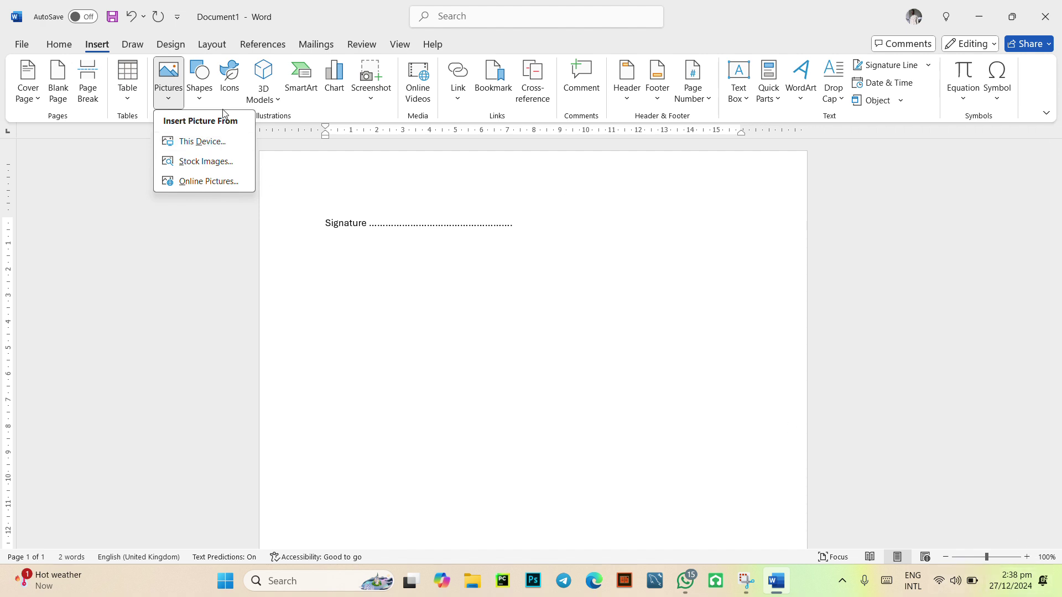
{"action": "left_click", "coordinate": [211, 149]}
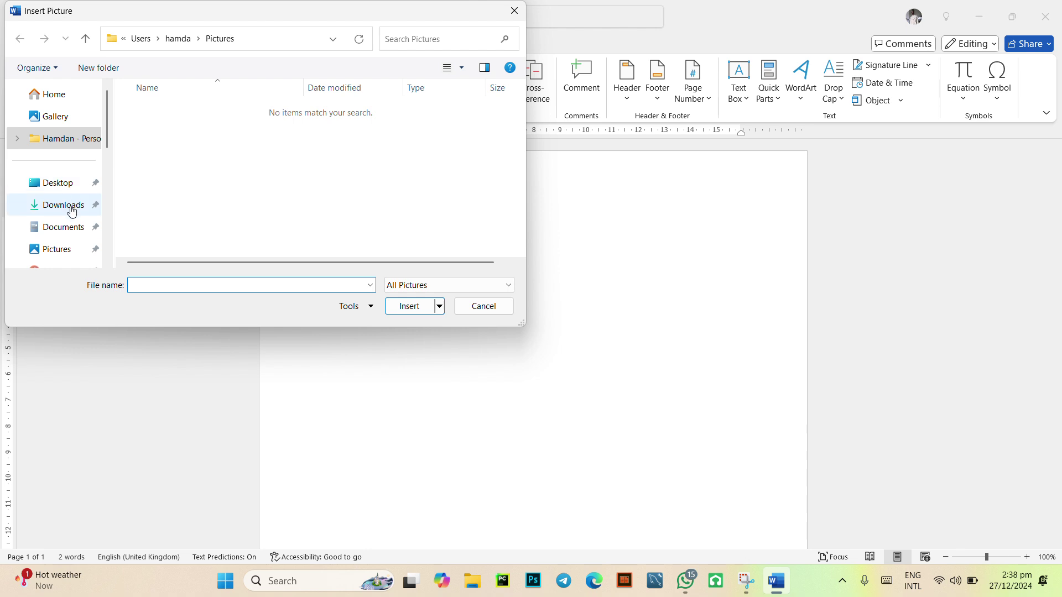
{"action": "left_click", "coordinate": [71, 211]}
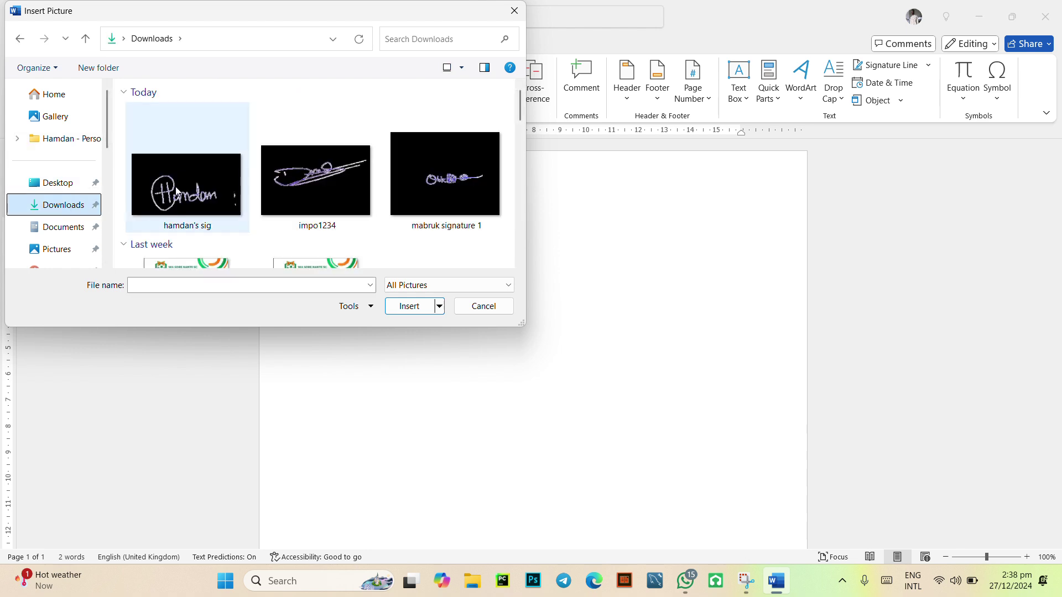
{"action": "left_click", "coordinate": [187, 205]}
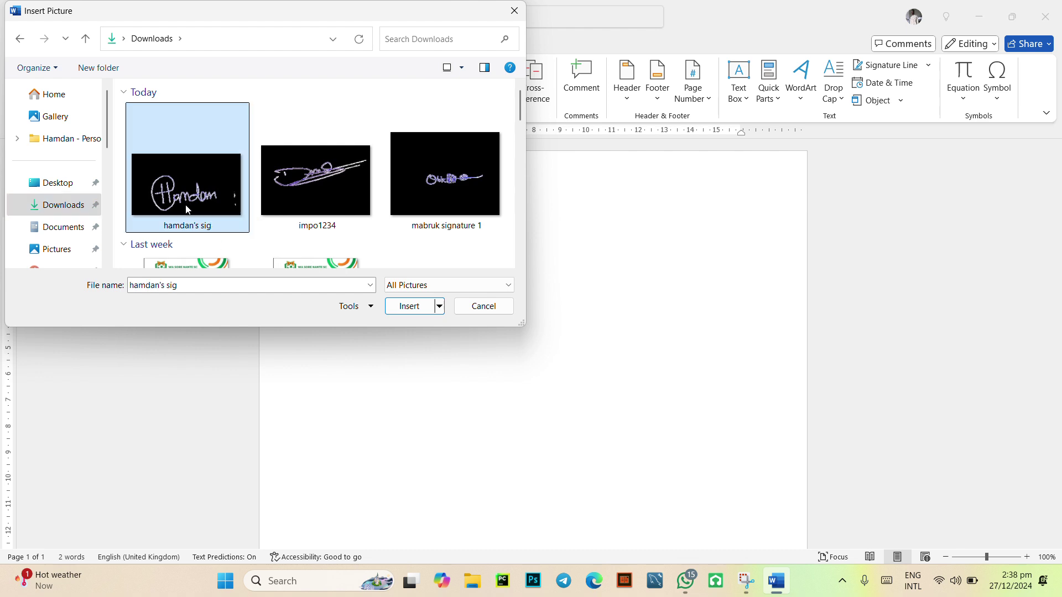
{"action": "left_click", "coordinate": [409, 308]}
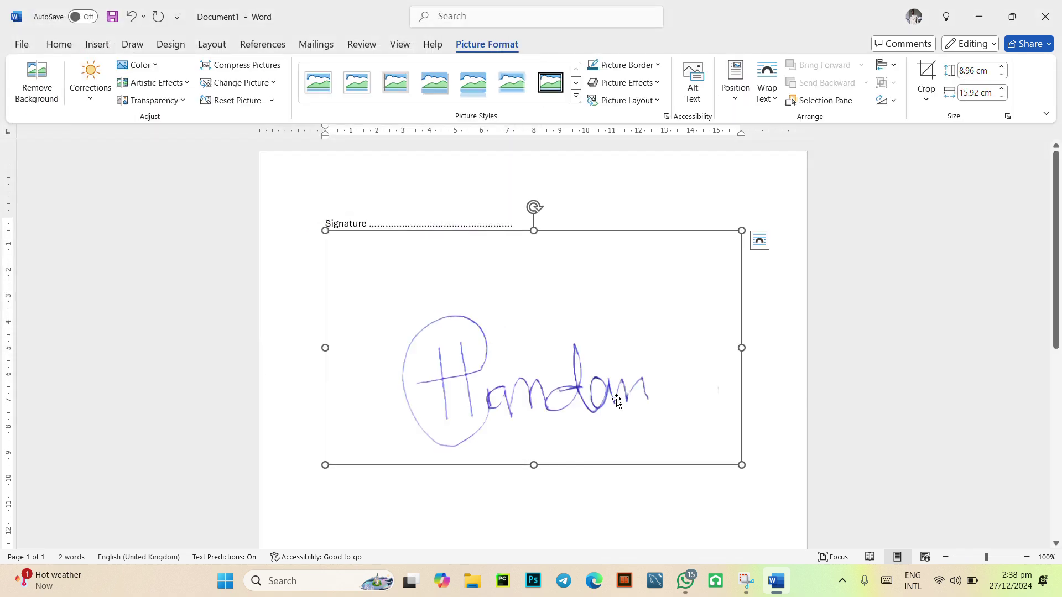
Try moving the signature picture toward the Signature line, then restore it below the dotted line.
{"action": "left_click_drag", "start_coordinate": [585, 386], "coordinate": [427, 224]}
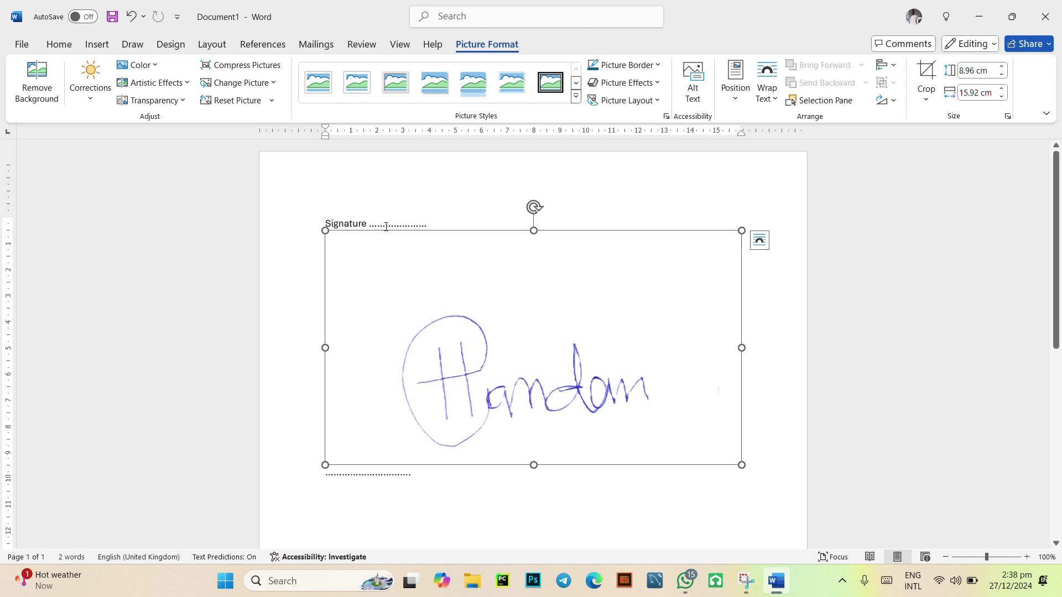
{"action": "left_click_drag", "start_coordinate": [467, 328], "coordinate": [469, 332]}
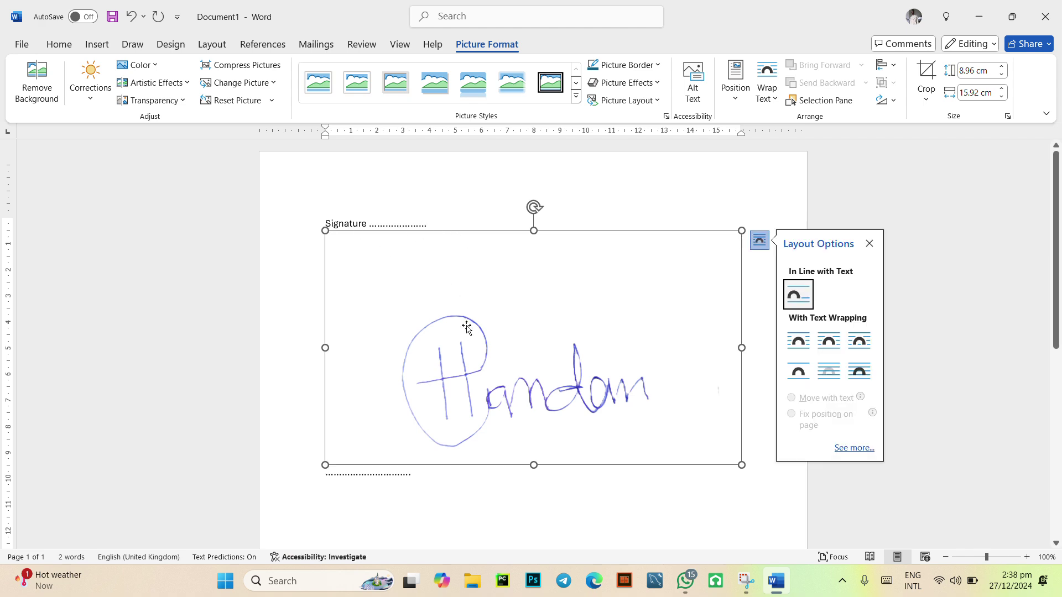
{"action": "left_click", "coordinate": [465, 201]}
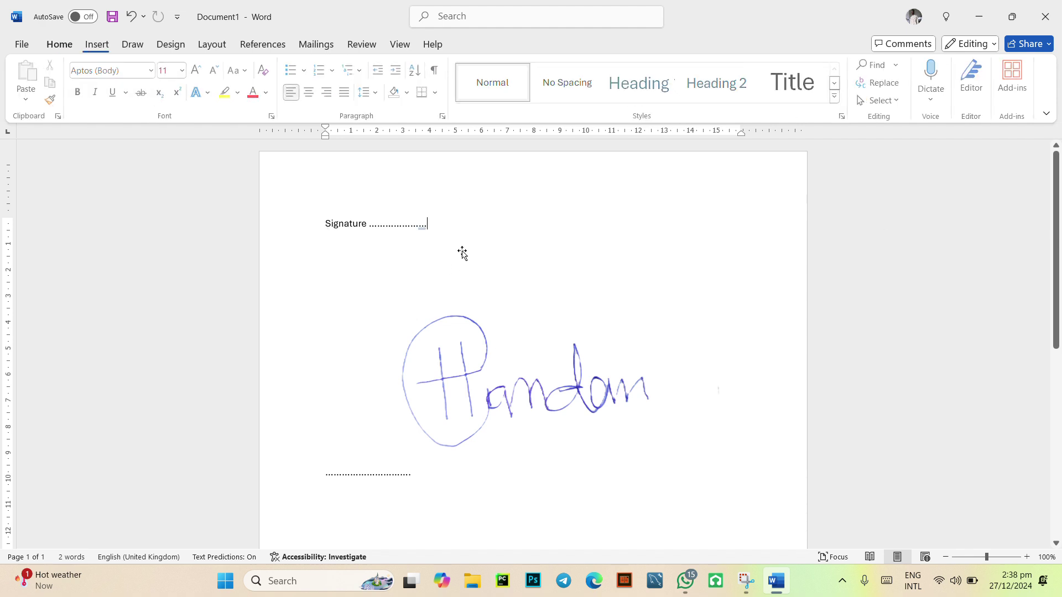
{"action": "left_click_drag", "start_coordinate": [471, 289], "coordinate": [472, 290]}
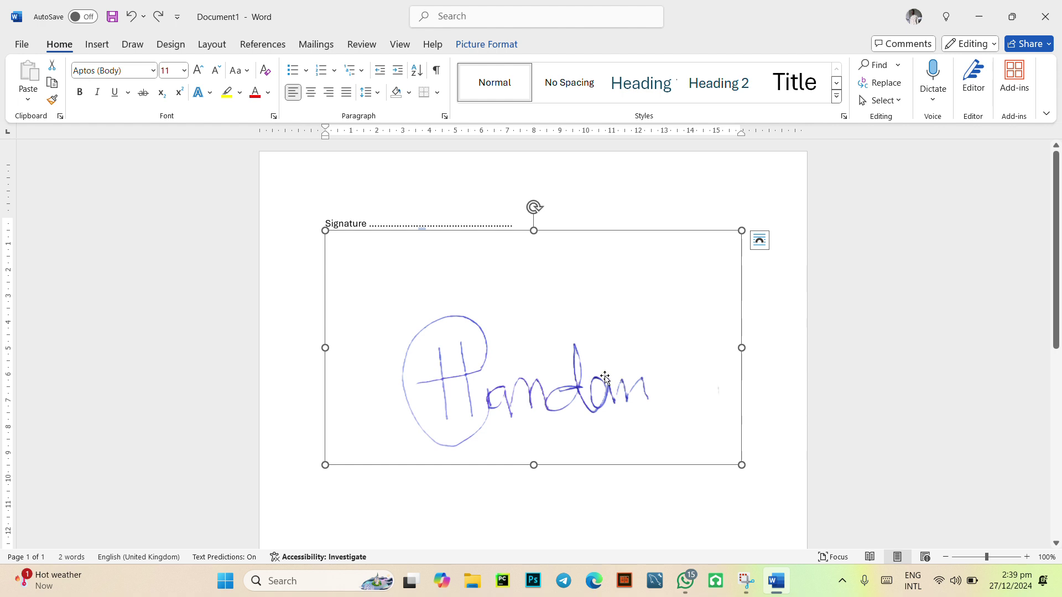
{"action": "left_click", "coordinate": [424, 223]}
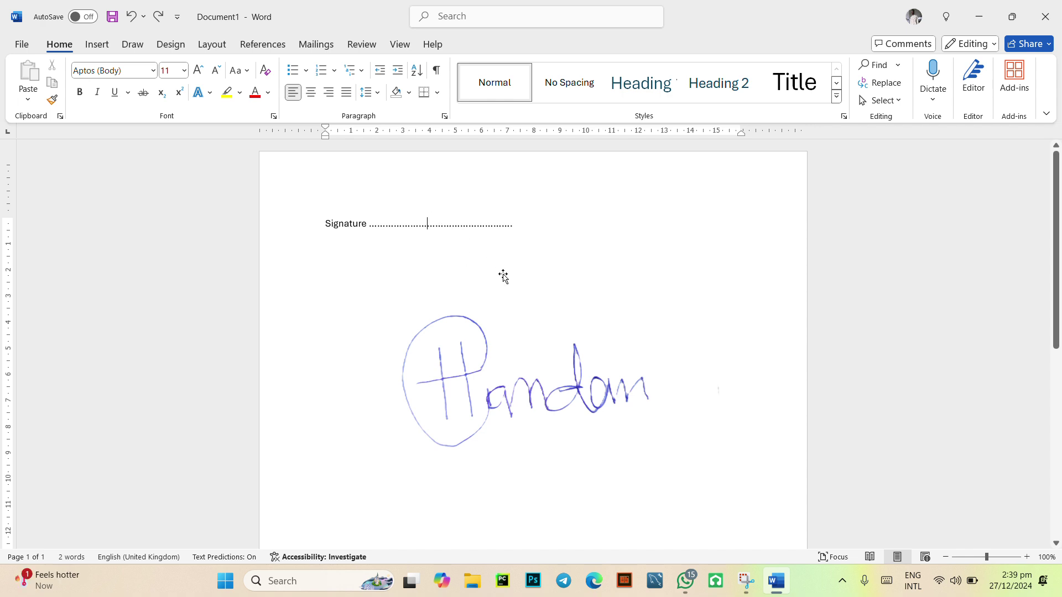
Set the signature picture's text wrapping to Behind Text.
{"action": "left_click", "coordinate": [544, 366]}
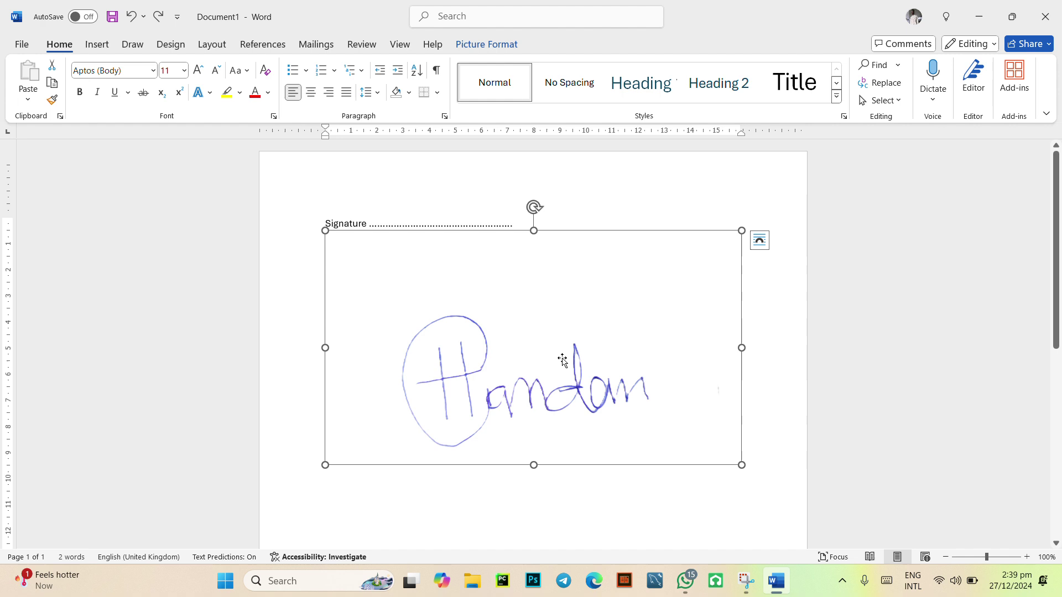
{"action": "right_click", "coordinate": [562, 359]}
{"action": "mouse_move", "coordinate": [630, 469]}
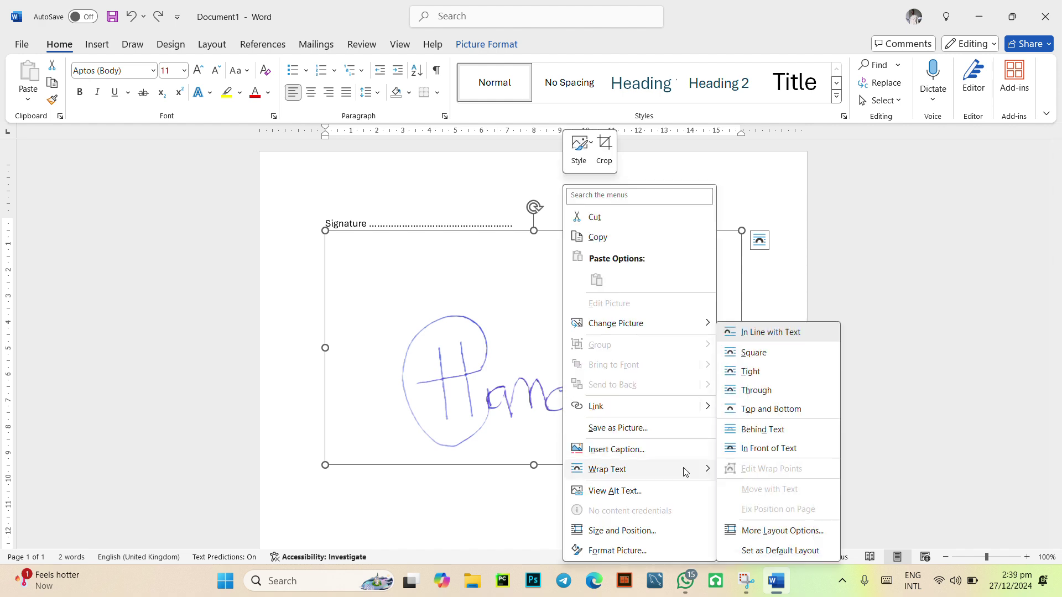
{"action": "left_click", "coordinate": [757, 430]}
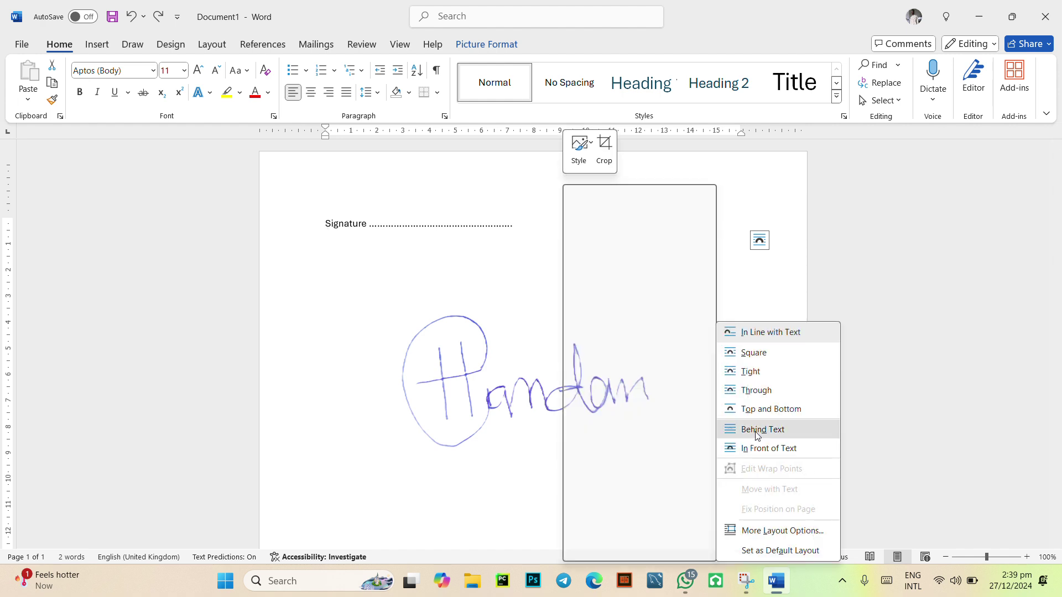
Move the signature over the dotted Signature line and shrink it to fit.
{"action": "left_click_drag", "start_coordinate": [609, 429], "coordinate": [544, 275]}
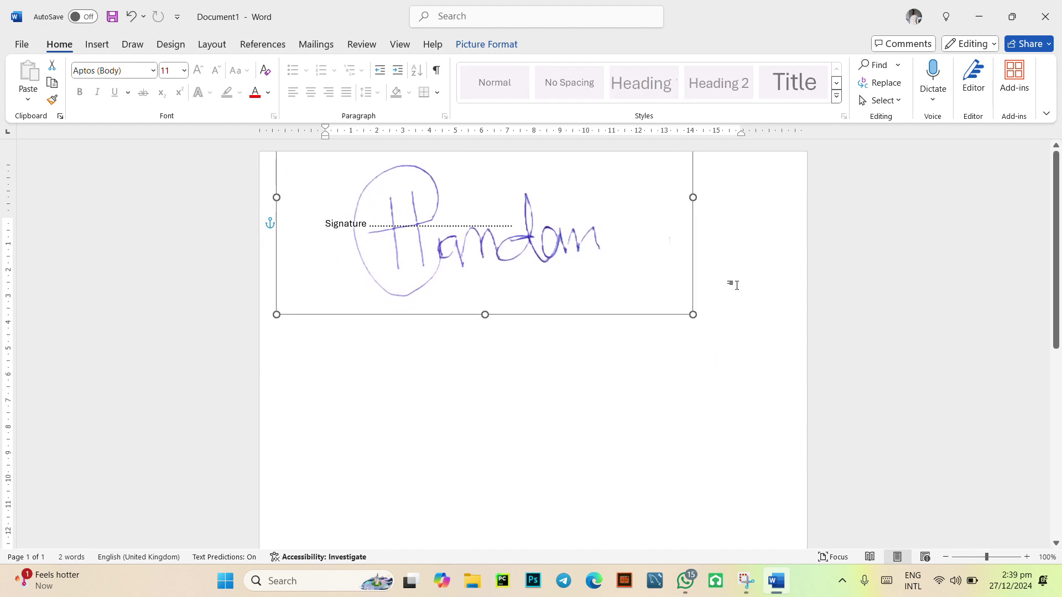
{"action": "left_click_drag", "start_coordinate": [692, 314], "coordinate": [640, 286]}
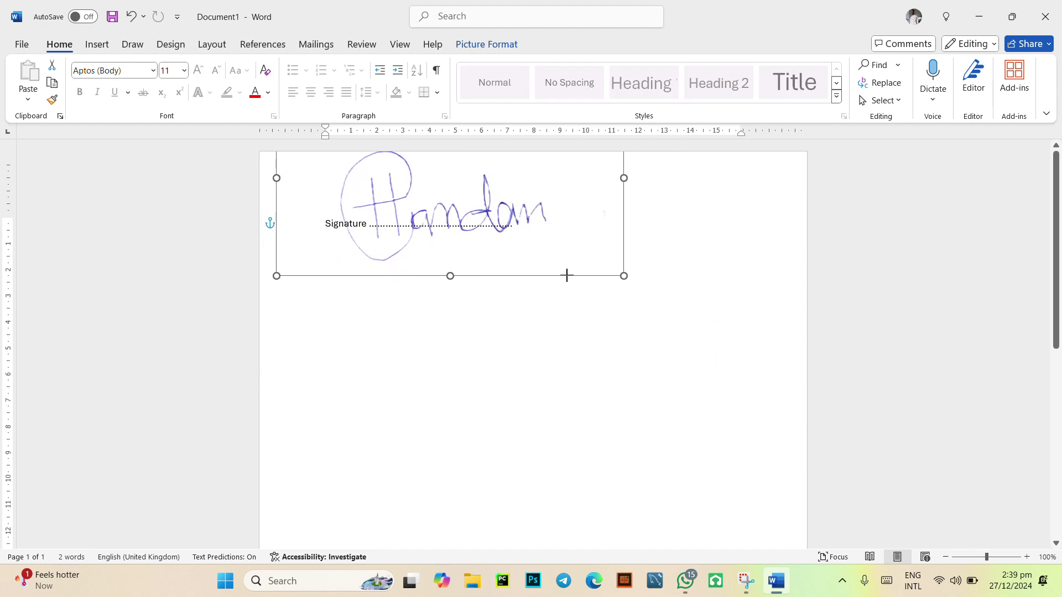
{"action": "mouse_move", "coordinate": [566, 275]}
{"action": "left_mouse_down"}
{"action": "mouse_move", "coordinate": [447, 213]}
{"action": "mouse_move", "coordinate": [472, 239]}
{"action": "left_mouse_up"}
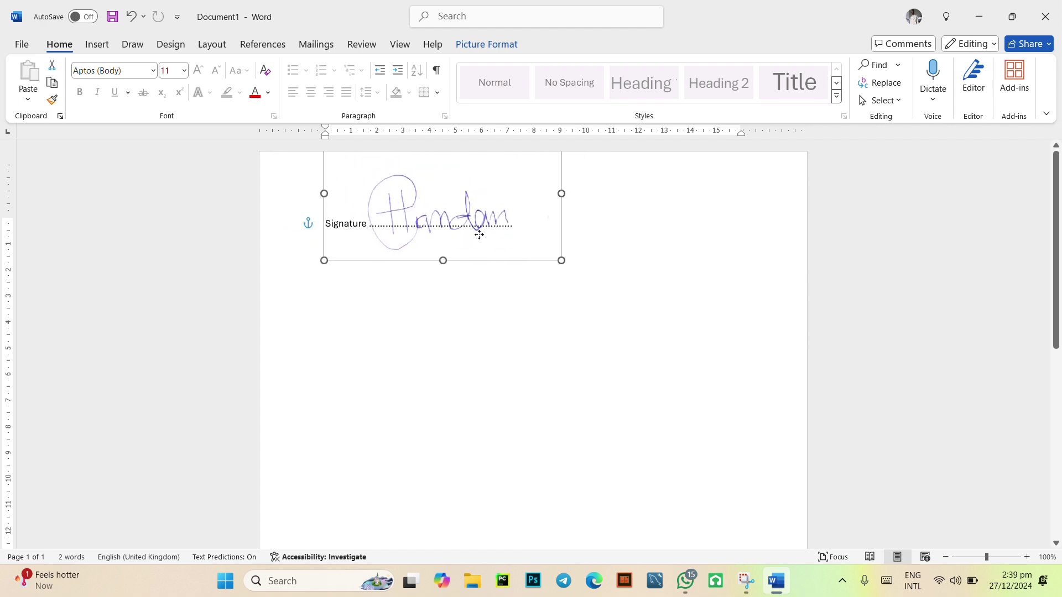
{"action": "left_click", "coordinate": [628, 291]}
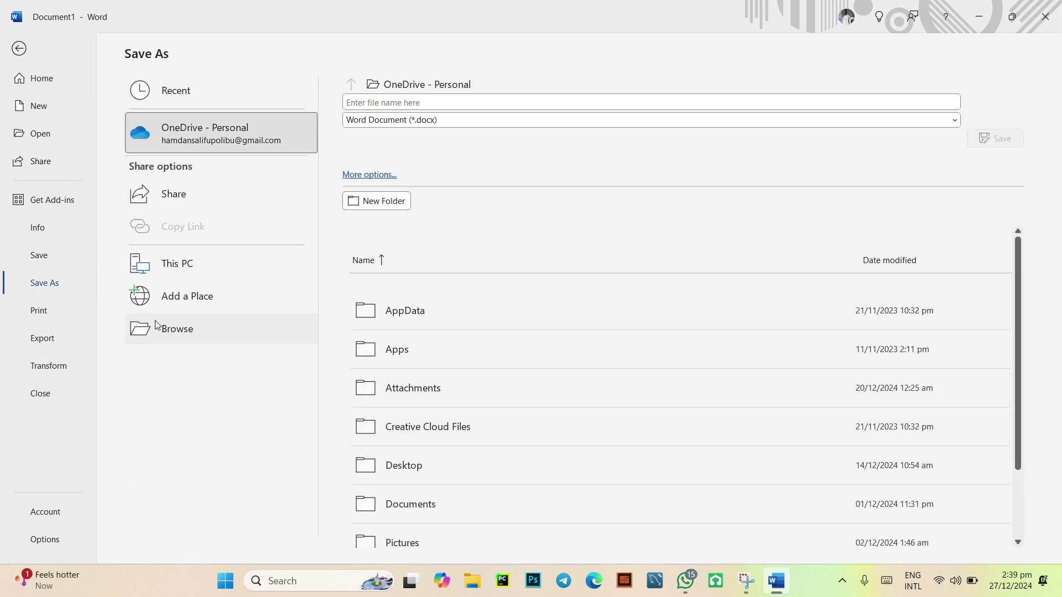
Save the signed page as a PDF named 'Signature' on the Desktop, dismissing the open-file warning.
{"action": "left_click", "coordinate": [158, 328]}
{"action": "left_click", "coordinate": [151, 247]}
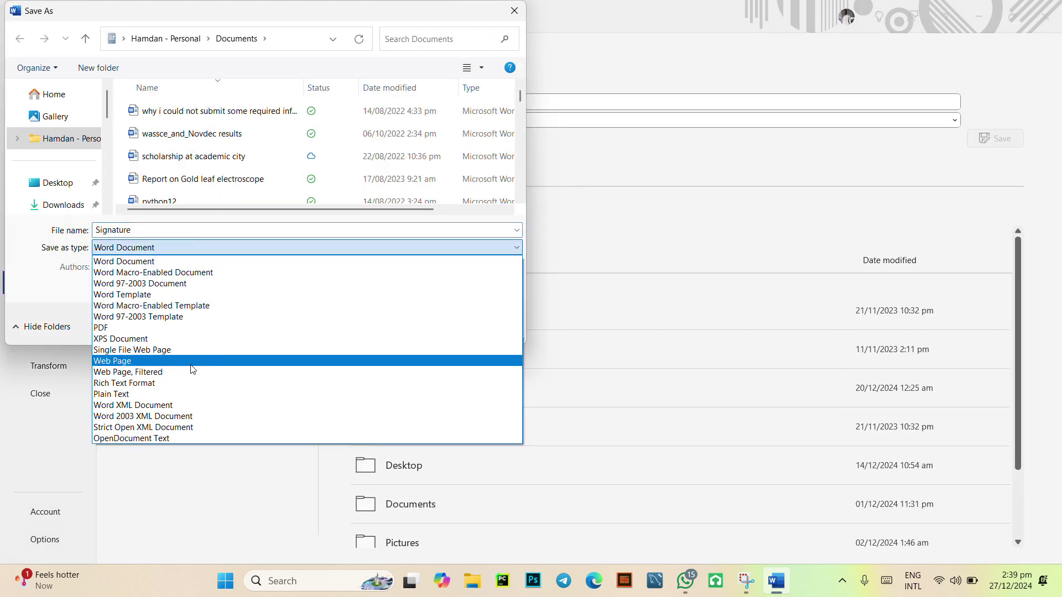
{"action": "left_click", "coordinate": [170, 325]}
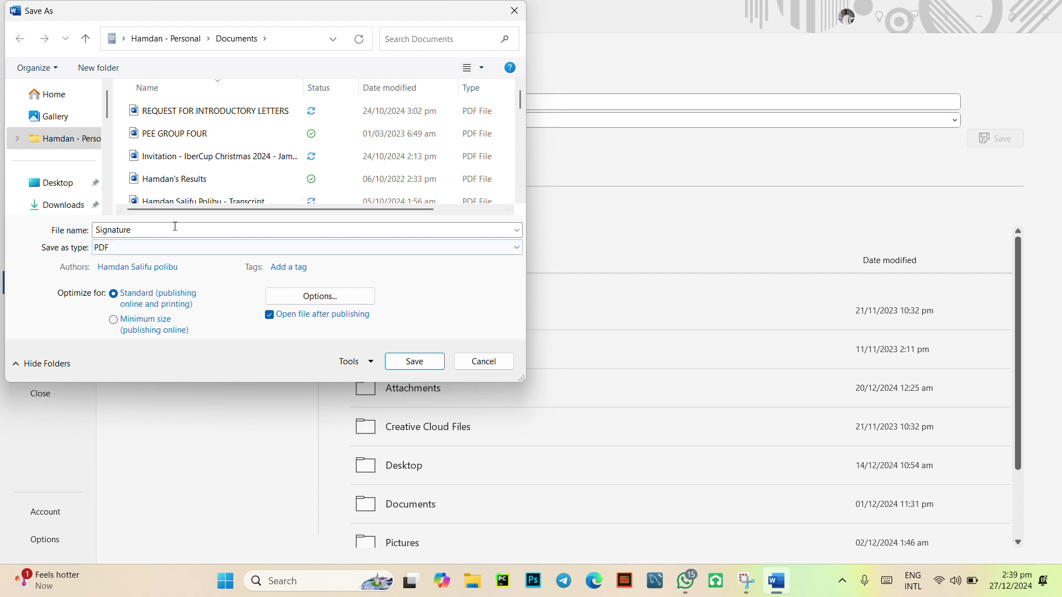
{"action": "left_click", "coordinate": [59, 183]}
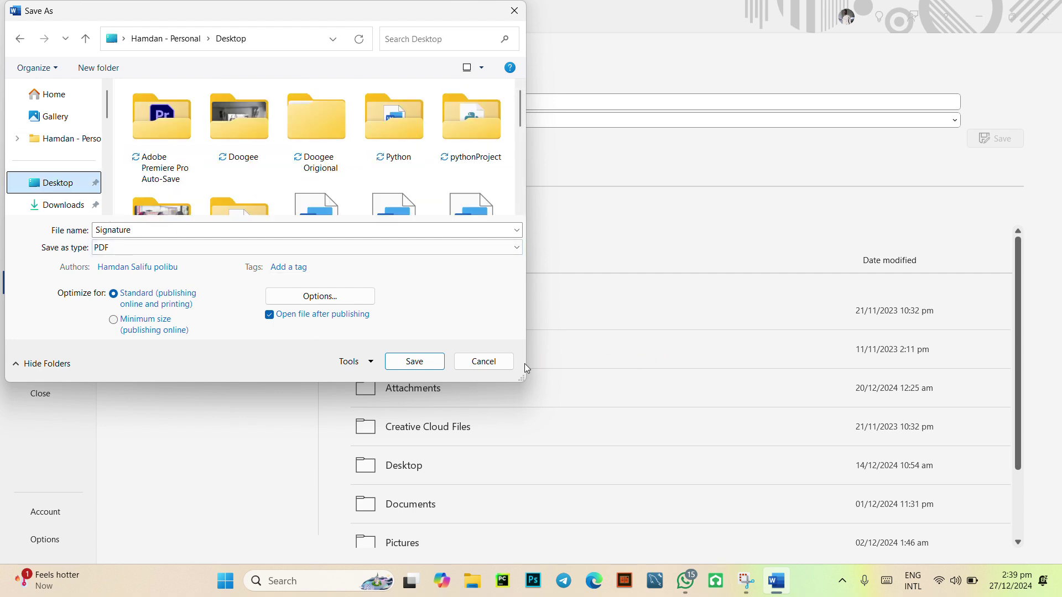
{"action": "left_click", "coordinate": [415, 362]}
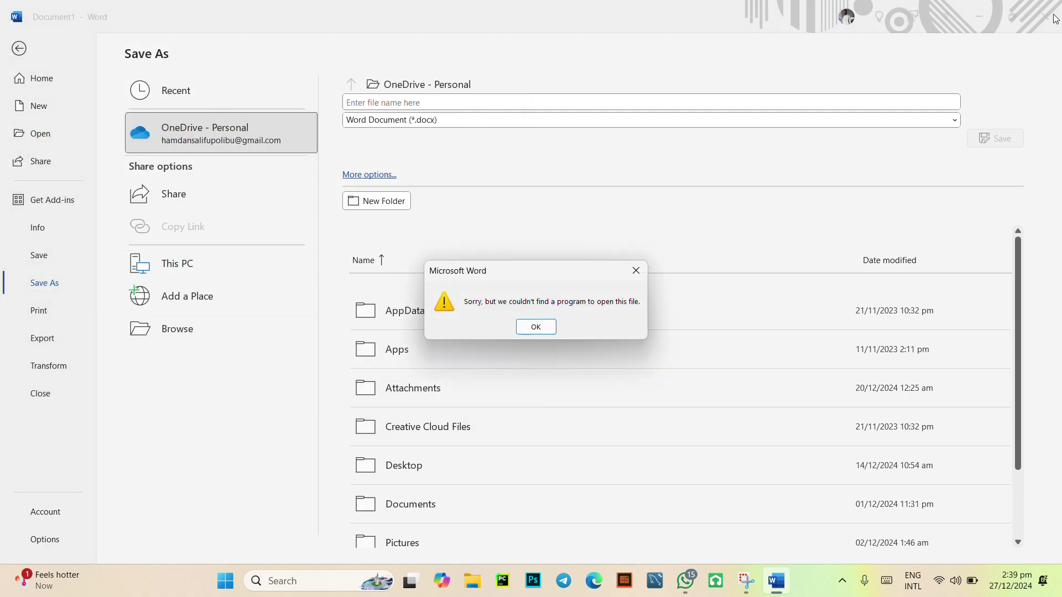
{"action": "left_click", "coordinate": [531, 326]}
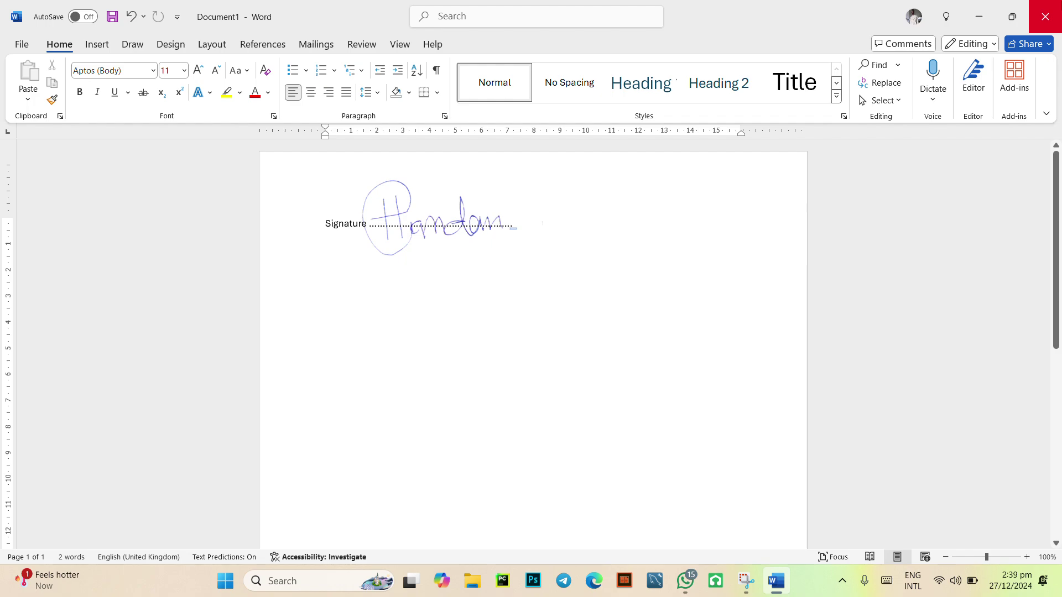
Close Word without saving, then try opening the Signature PDF in another browser.
{"action": "left_click", "coordinate": [1043, 16]}
{"action": "left_click", "coordinate": [583, 366]}
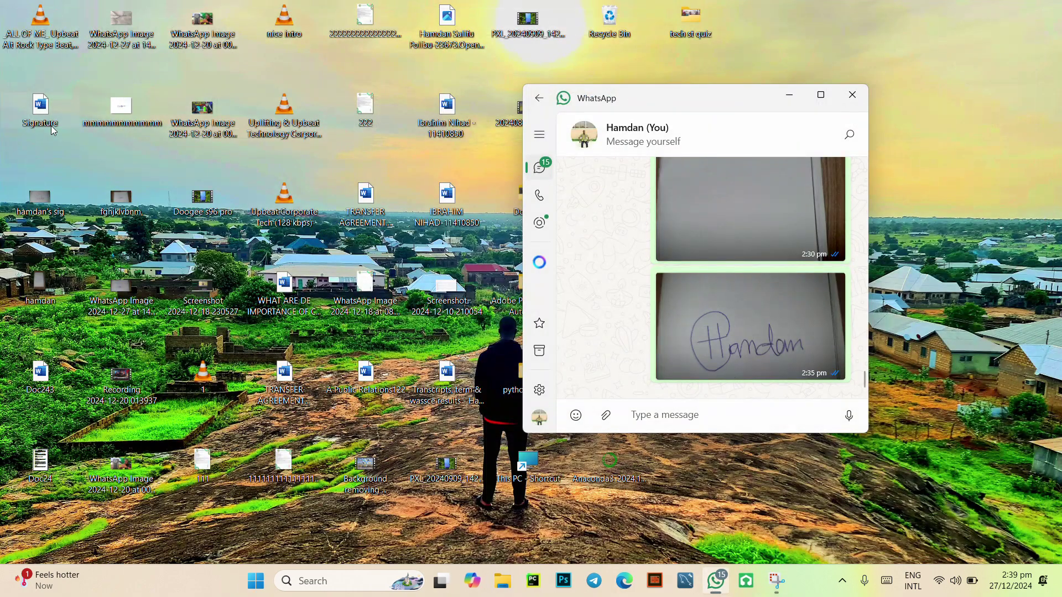
{"action": "right_click", "coordinate": [41, 114]}
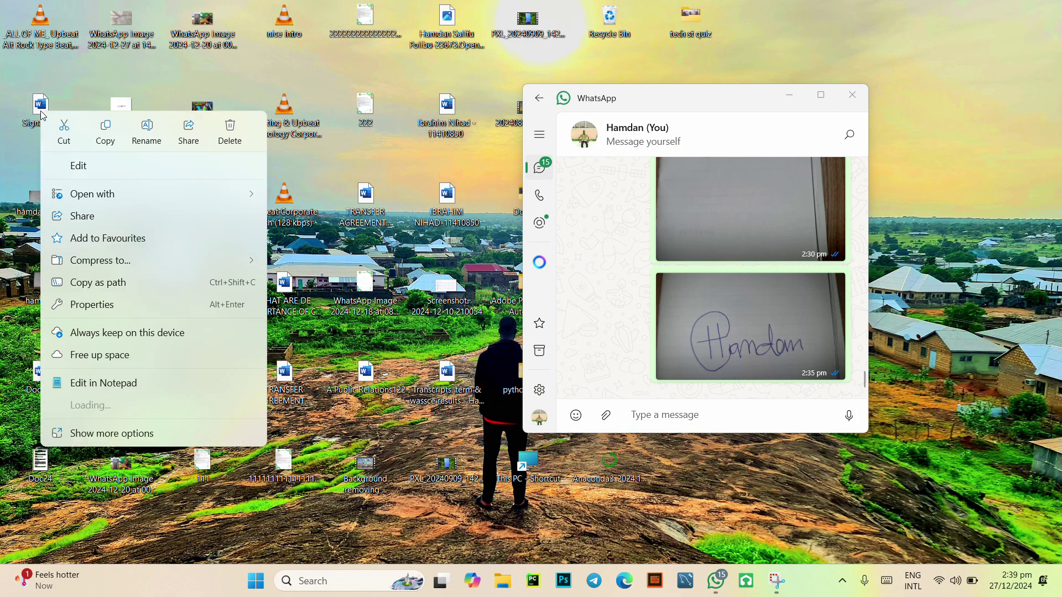
{"action": "mouse_move", "coordinate": [81, 194]}
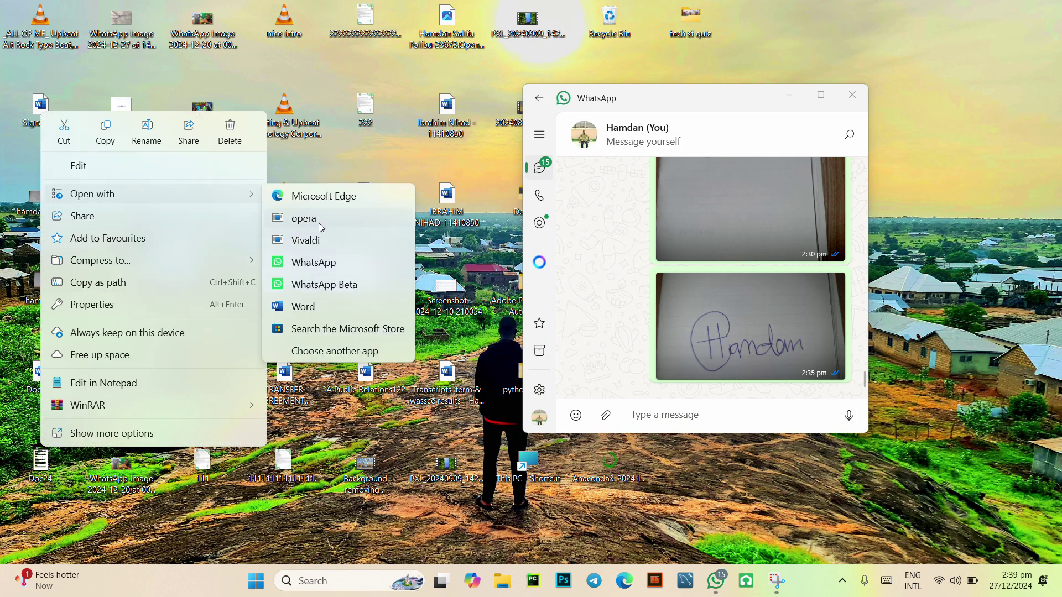
{"action": "left_click", "coordinate": [319, 223]}
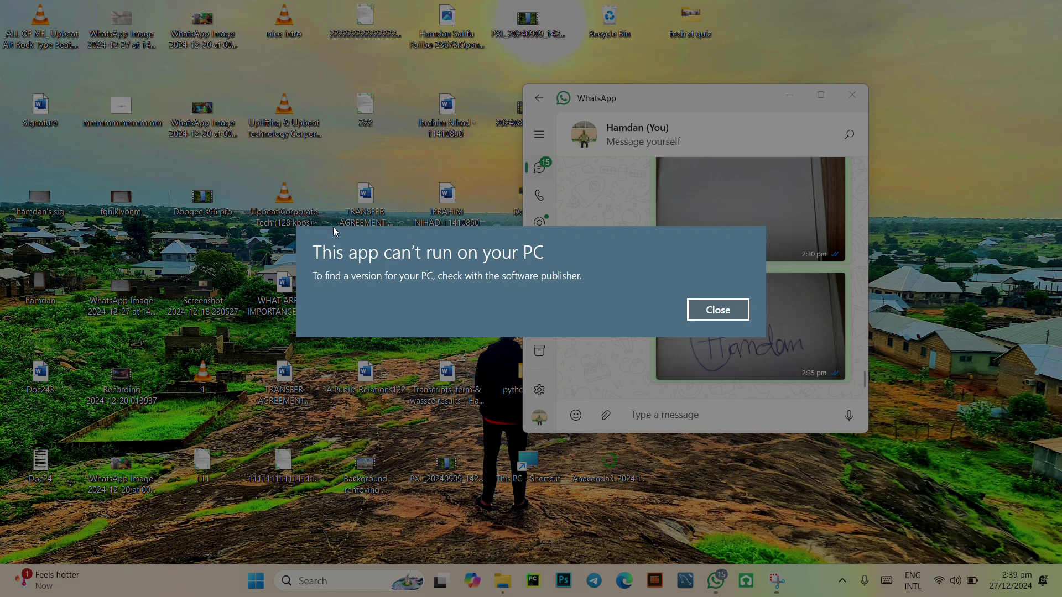
Dismiss the 'can't run on your PC' error and open the Signature PDF with a different app.
{"action": "left_click", "coordinate": [717, 309]}
{"action": "right_click", "coordinate": [46, 119]}
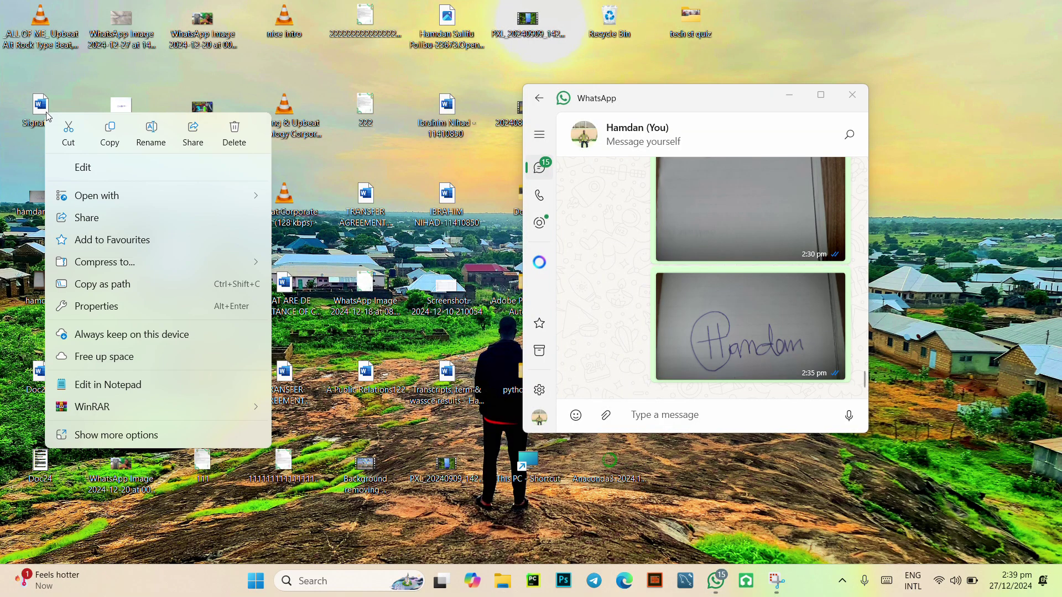
{"action": "left_click", "coordinate": [417, 204]}
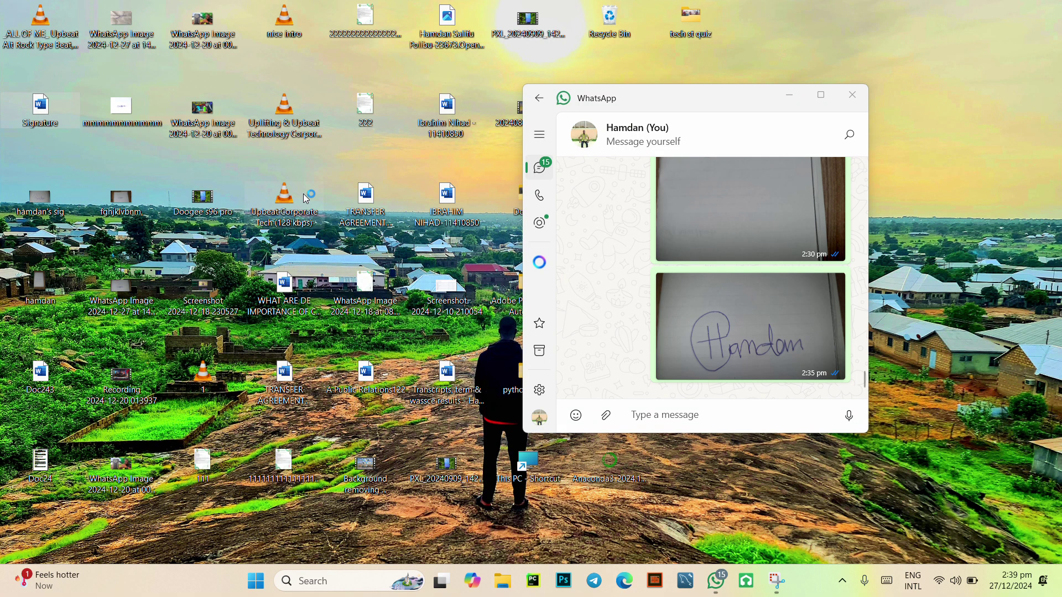